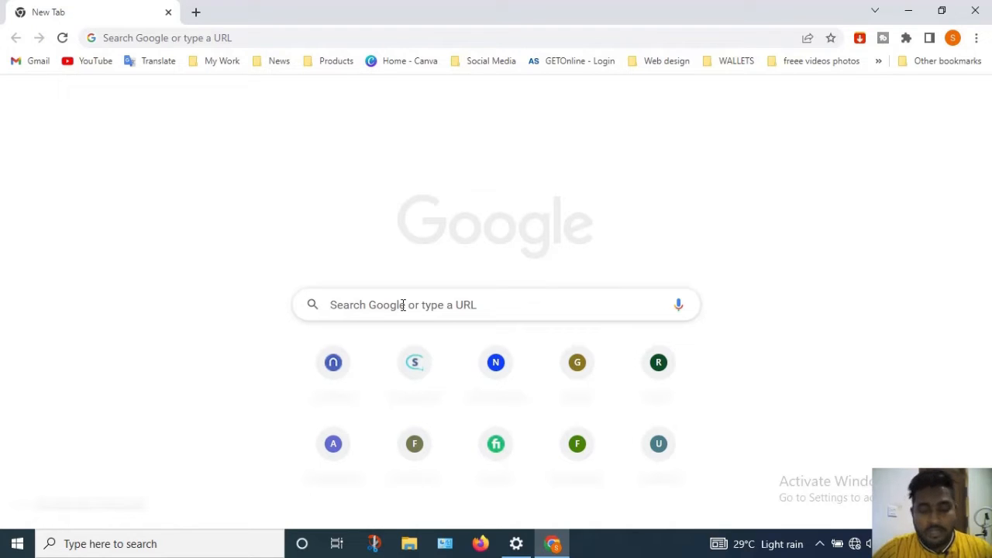
Search Google for 'google form'
click(403, 305)
text(google form)
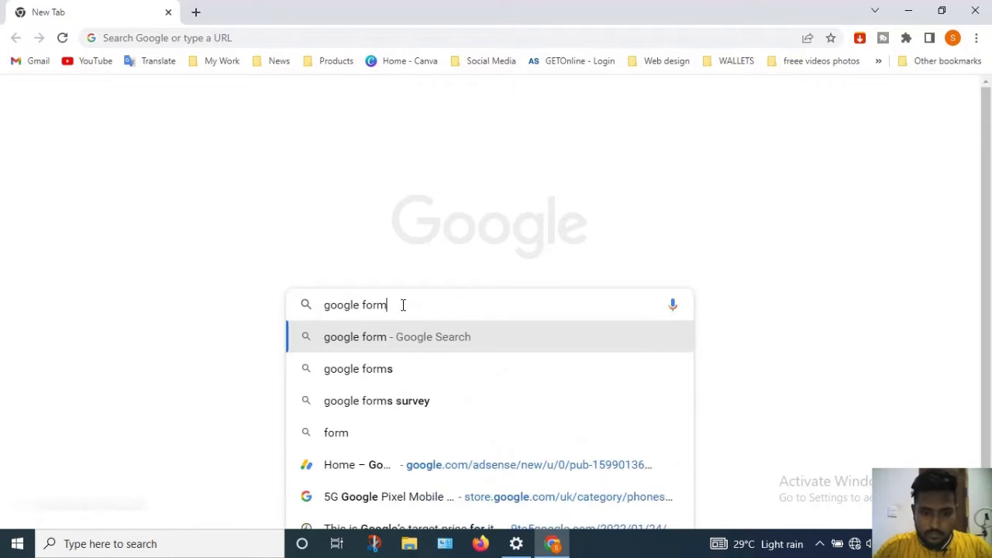
key(Return)
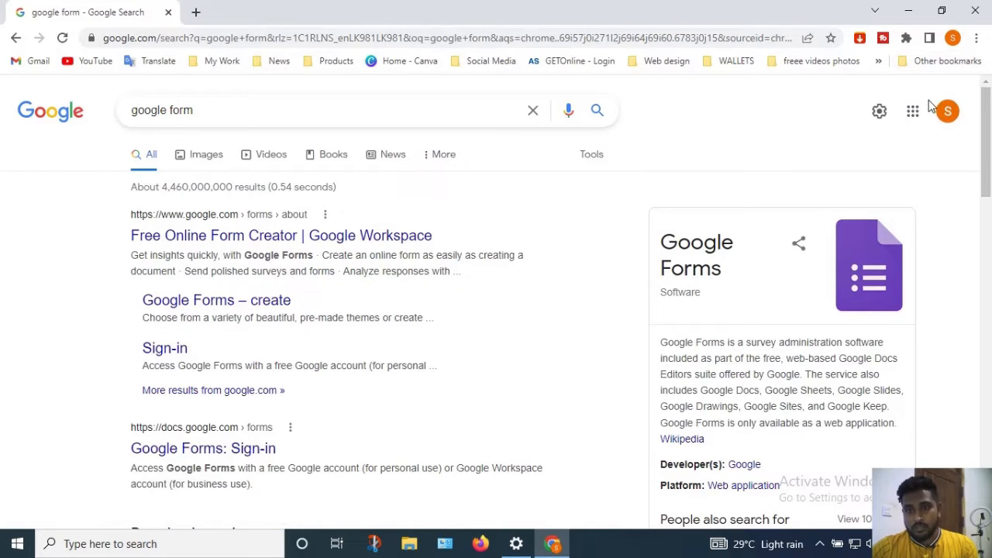
Open Google Forms in a new tab from Google apps, and open the Forms about page from the results
key(ctrl+t)
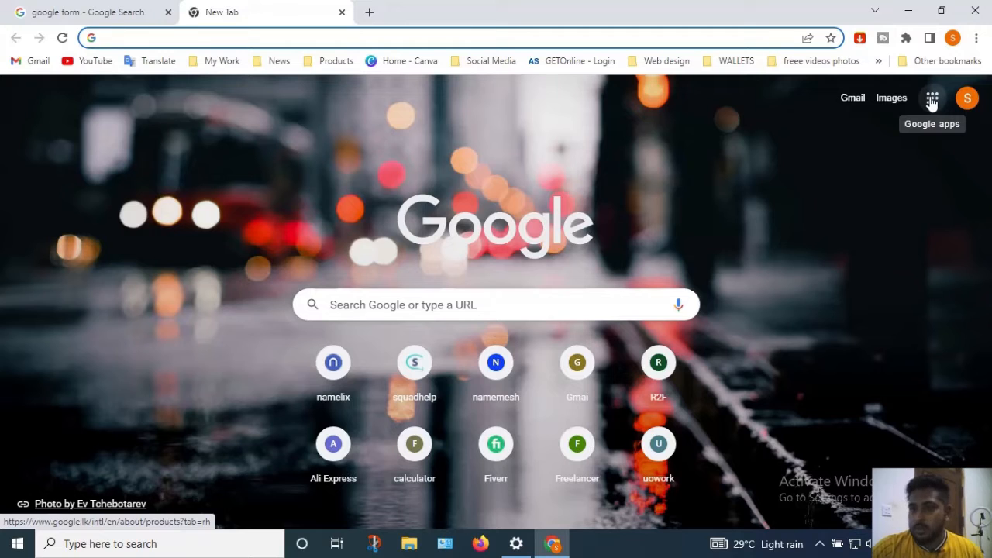
click(933, 101)
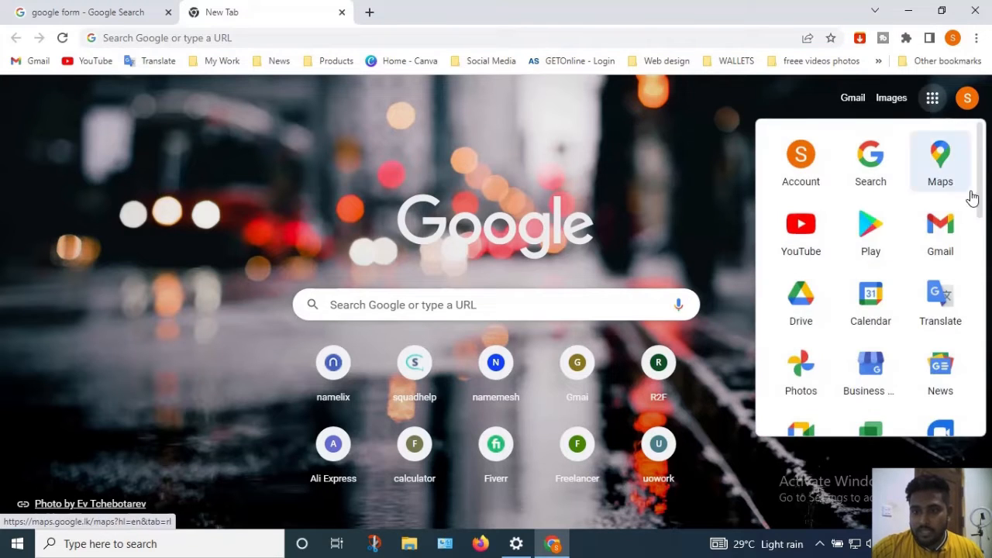
drag(982, 194, 981, 412)
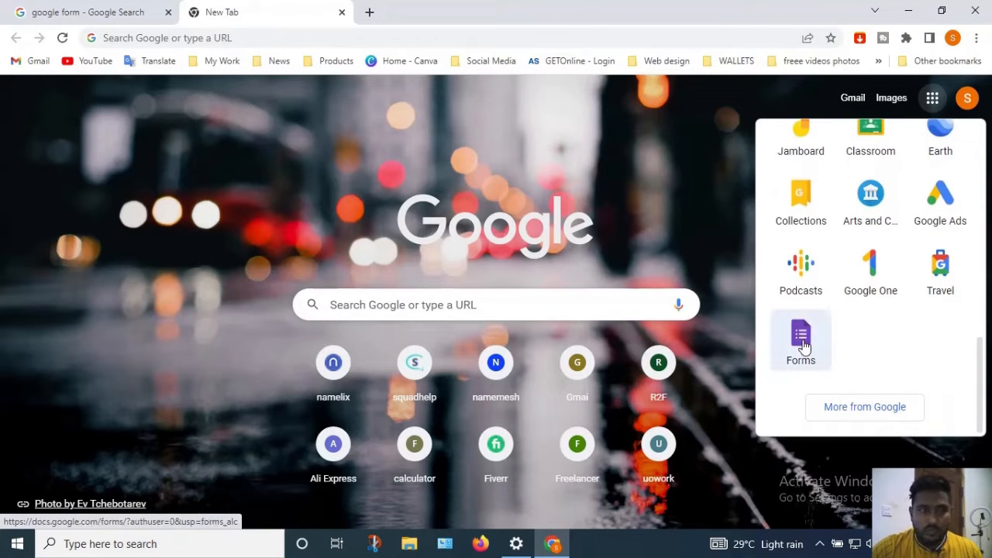
click(802, 346)
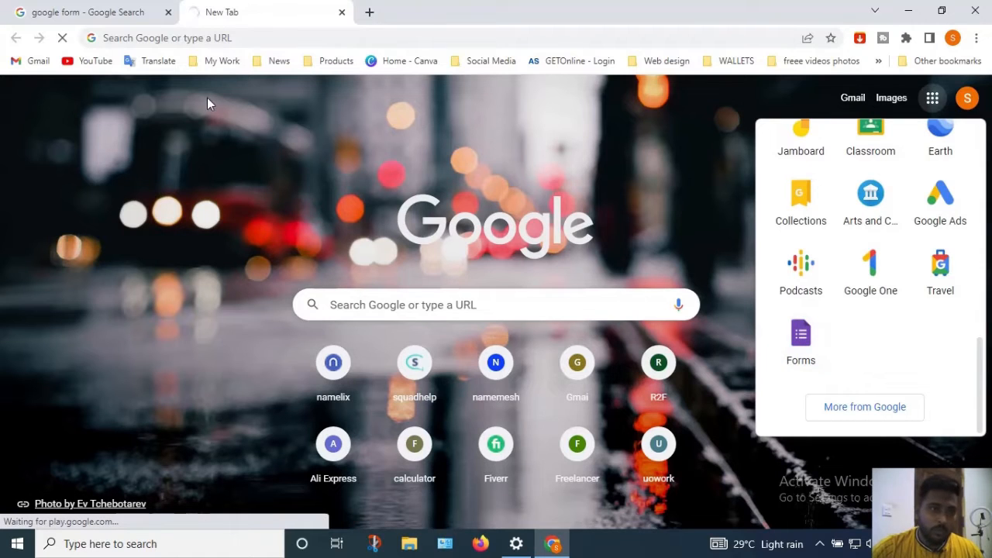
click(132, 14)
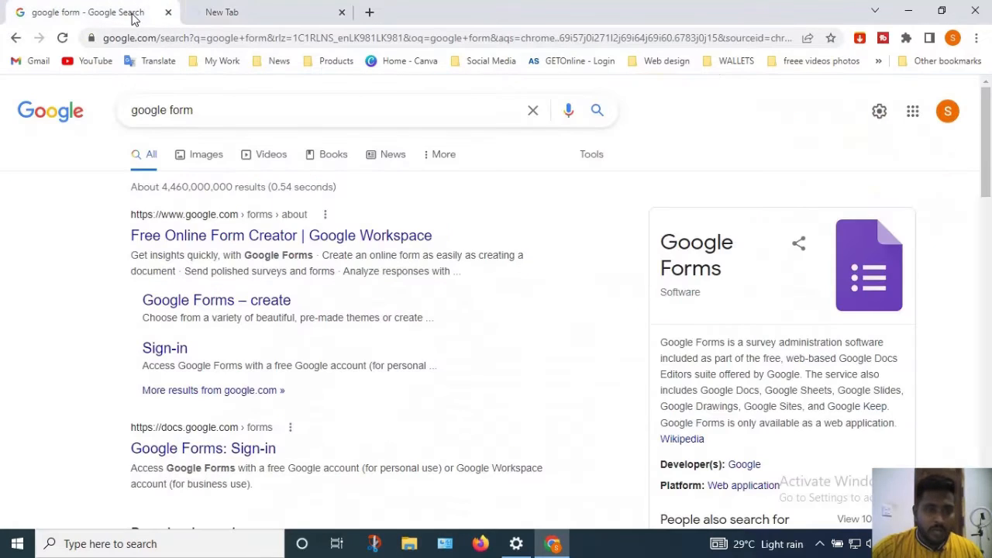
click(219, 244)
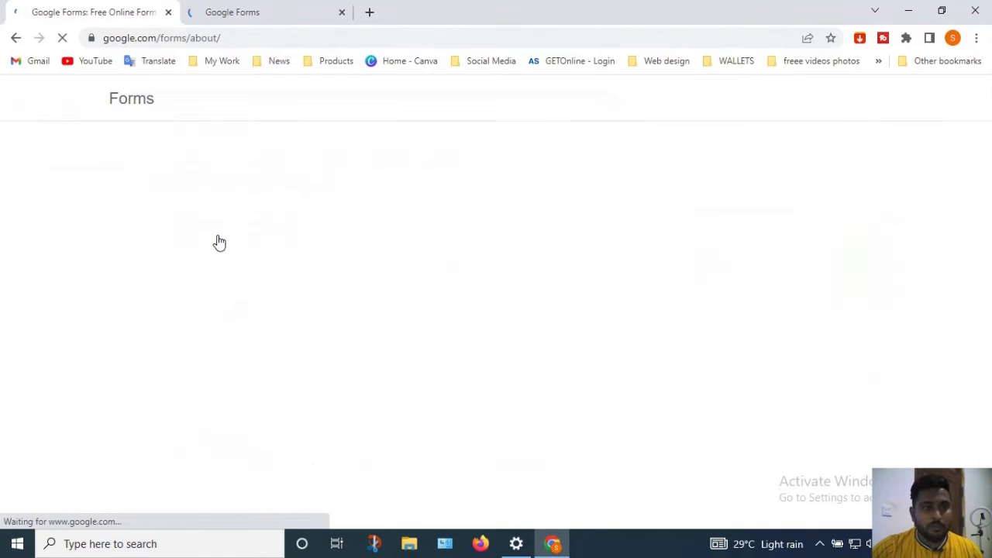
Switch to the docs.google.com Forms home tab and close the extra Google Forms tab
click(273, 17)
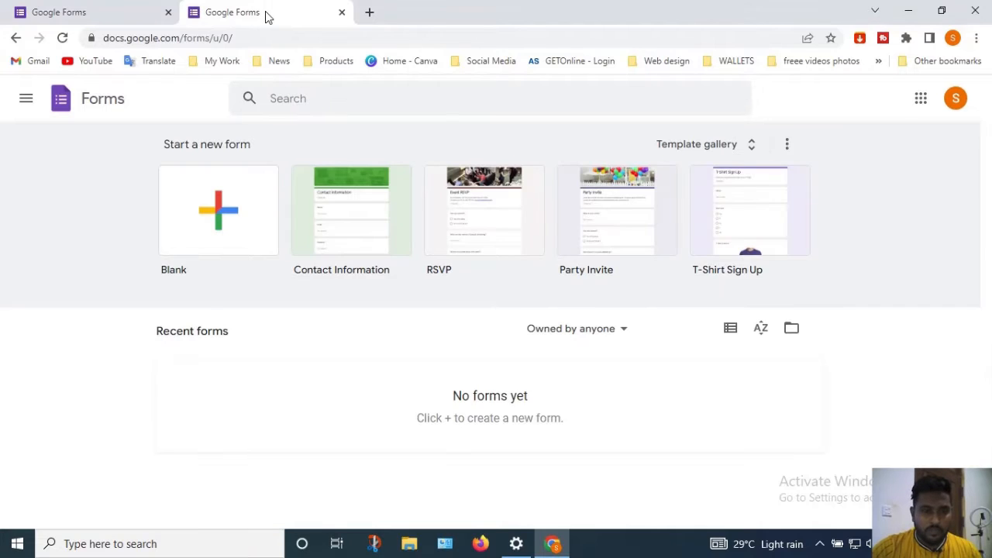
click(168, 12)
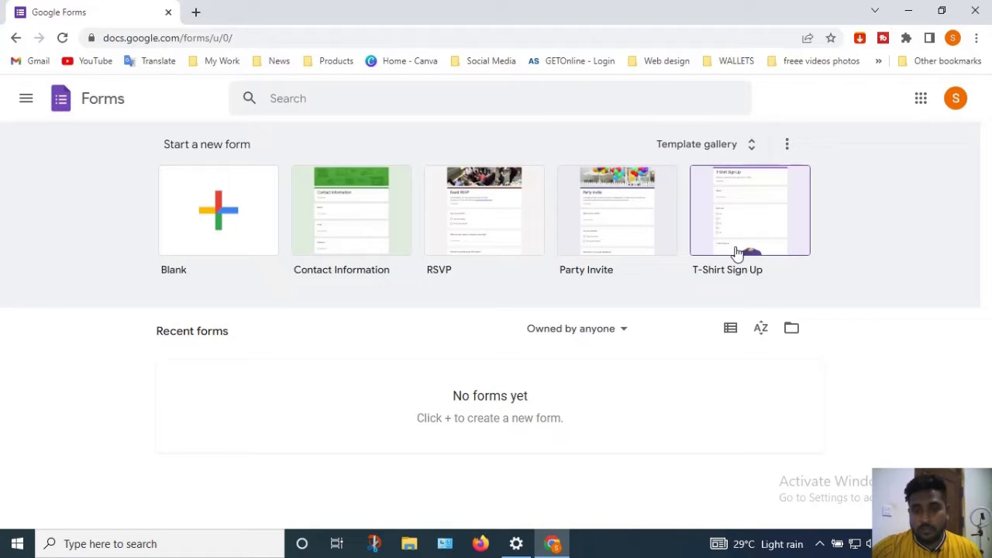
Start a new form from the Contact Information template and dismiss the new Google Forms tour prompt
click(307, 207)
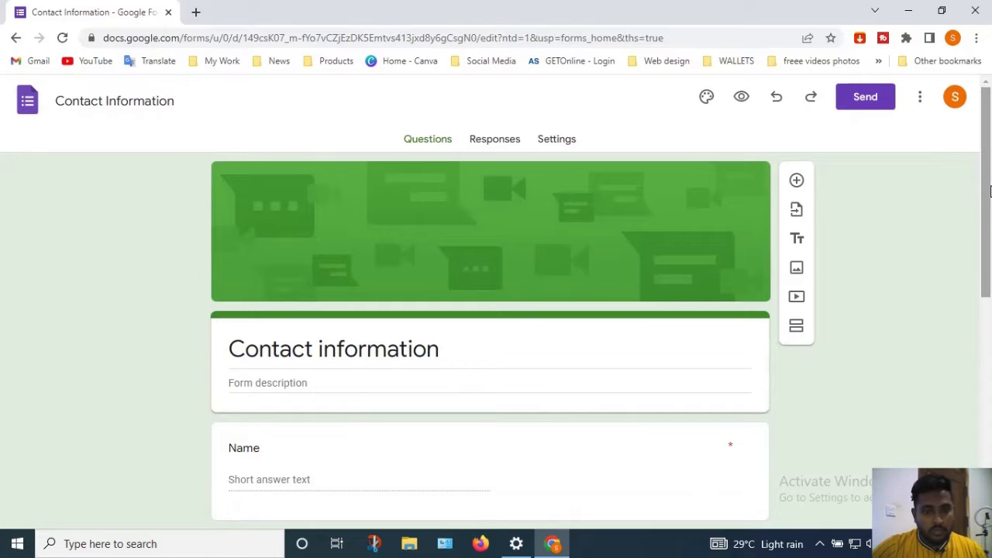
drag(985, 150, 985, 243)
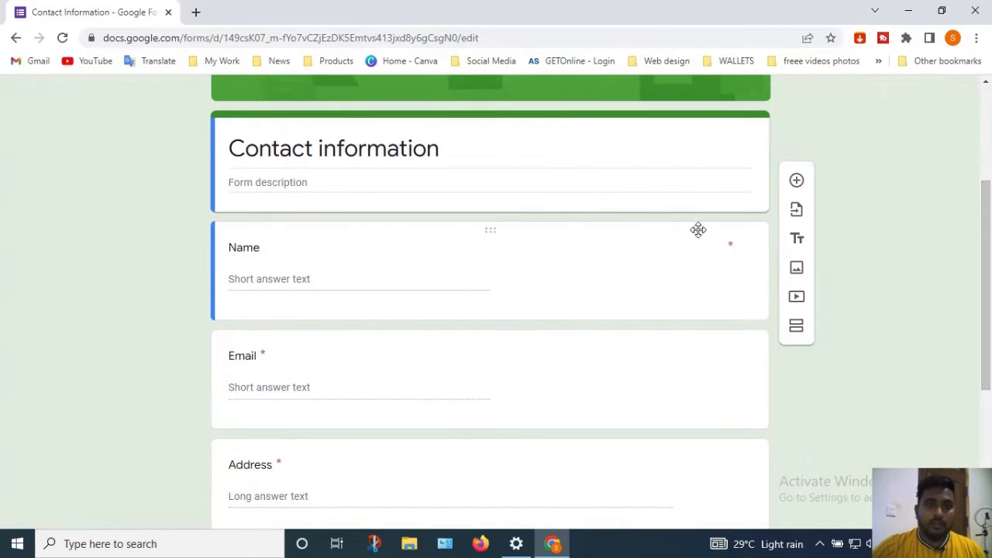
double_click(438, 147)
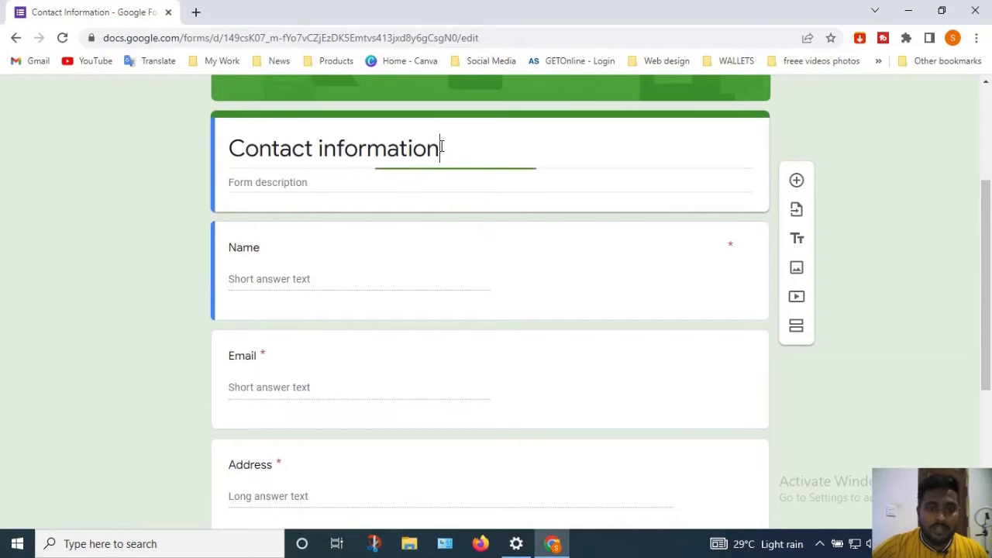
click(441, 147)
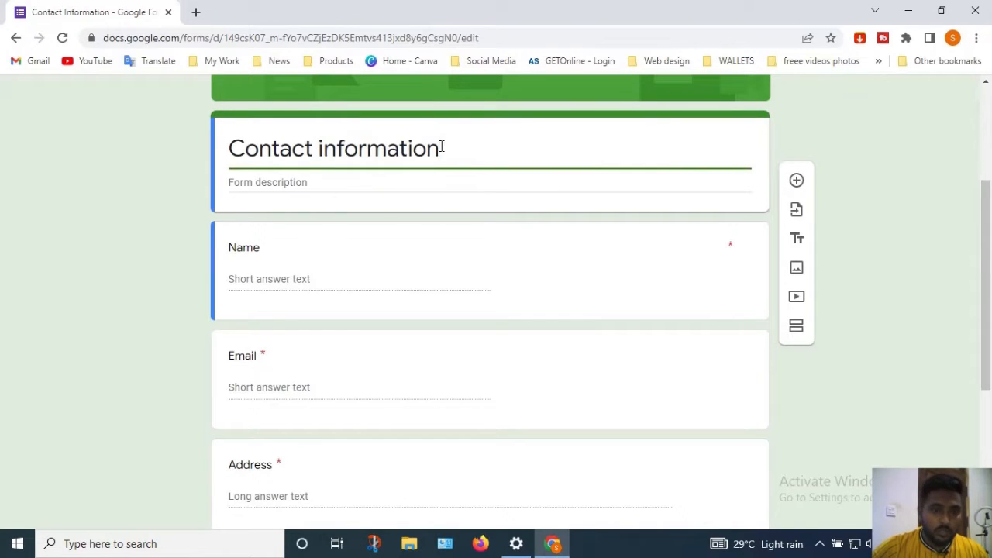
double_click(258, 149)
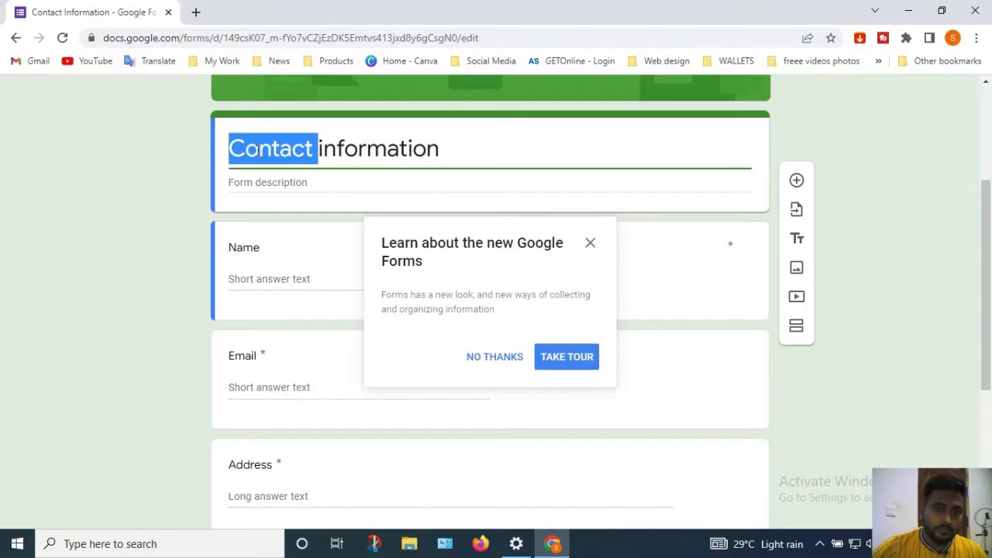
click(590, 243)
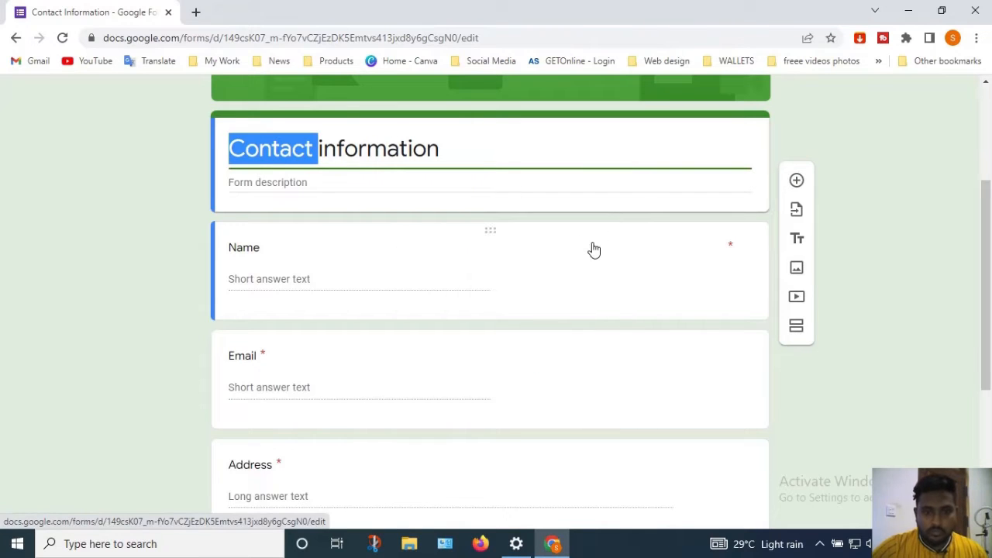
drag(988, 207, 988, 231)
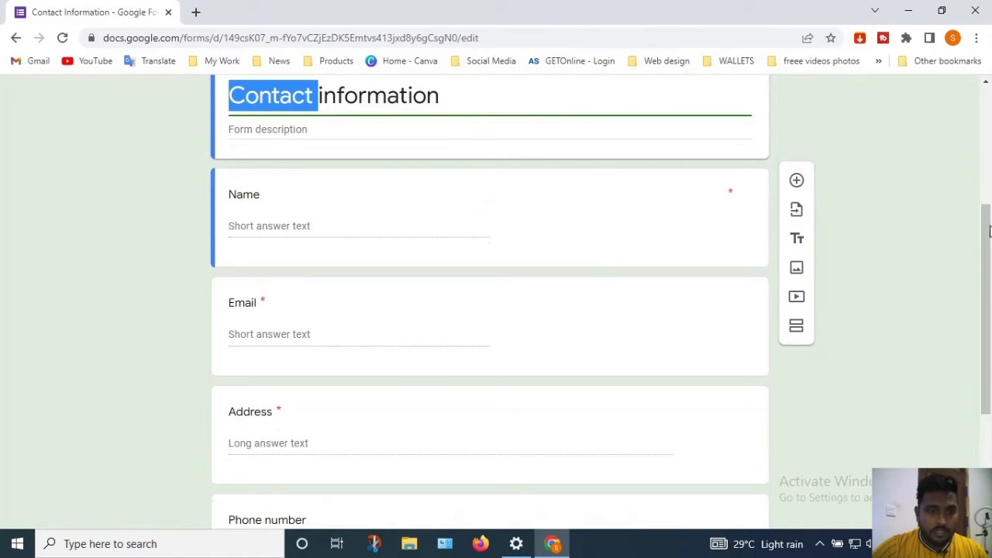
Type test text into the Name question title, then undo it to restore 'Name'
click(252, 200)
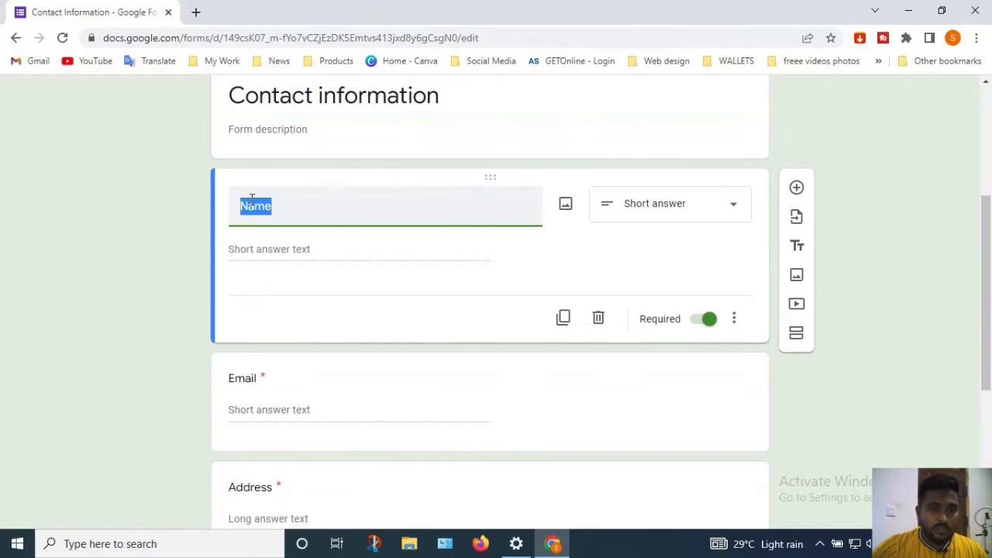
click(279, 204)
double_click(271, 207)
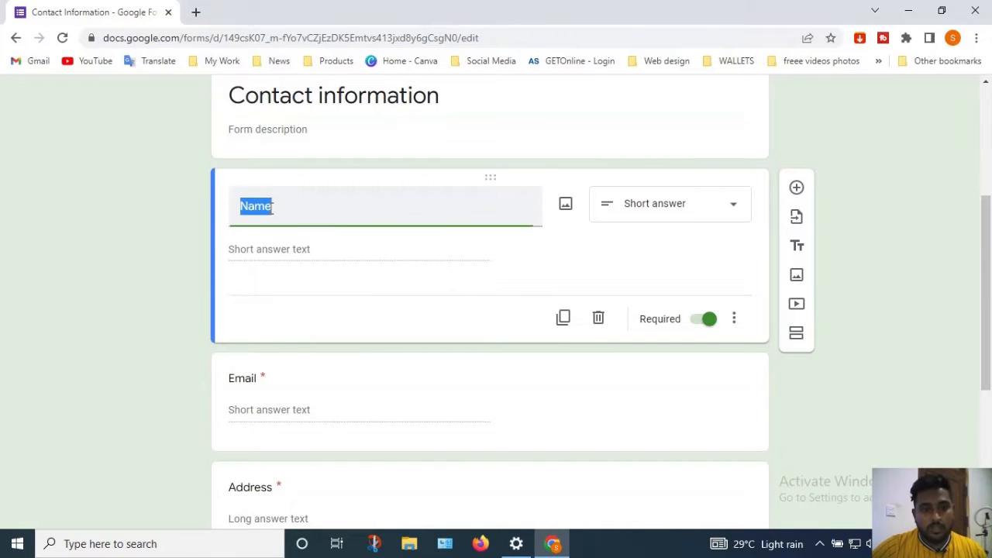
text(askSDNJSD)
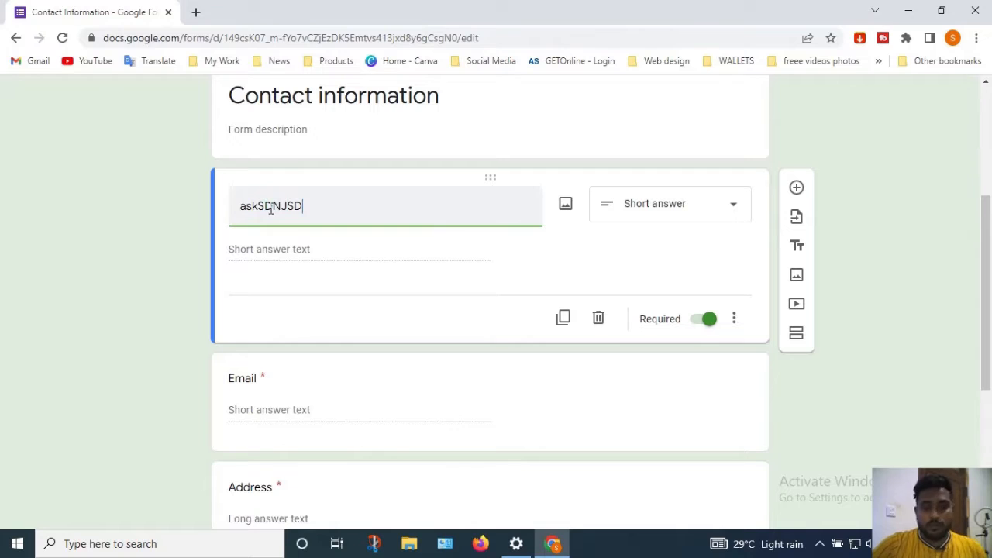
key(ctrl+z)
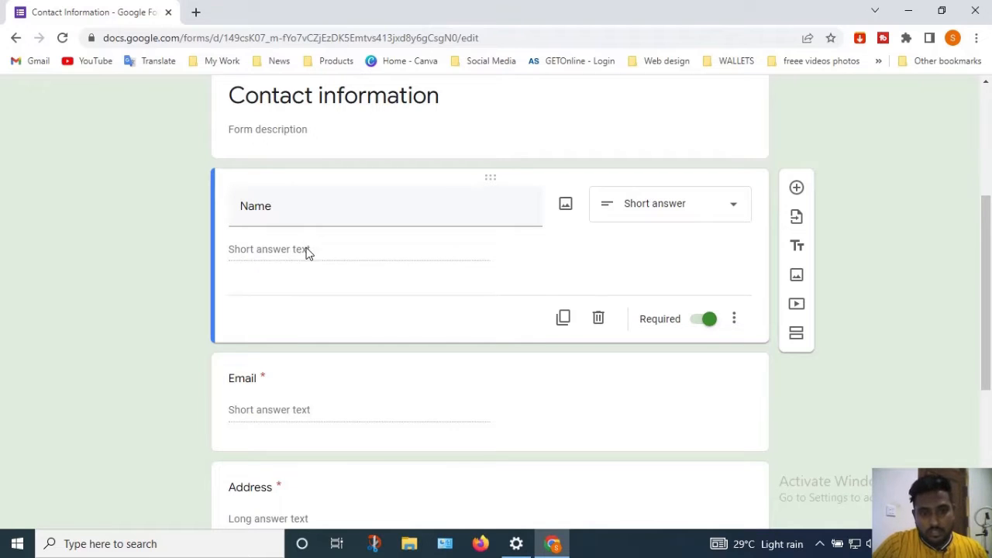
Keep the Name question's type as Short answer
click(642, 221)
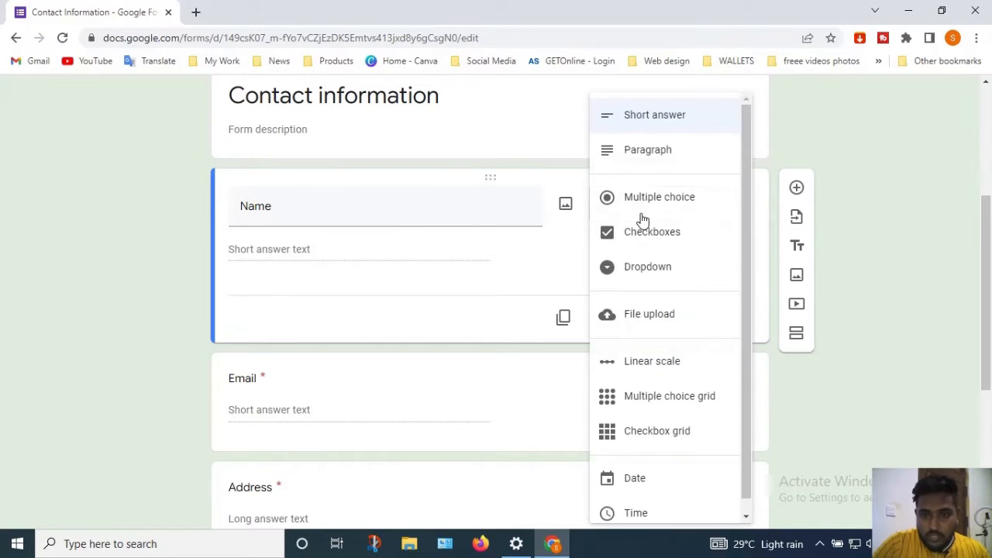
click(650, 118)
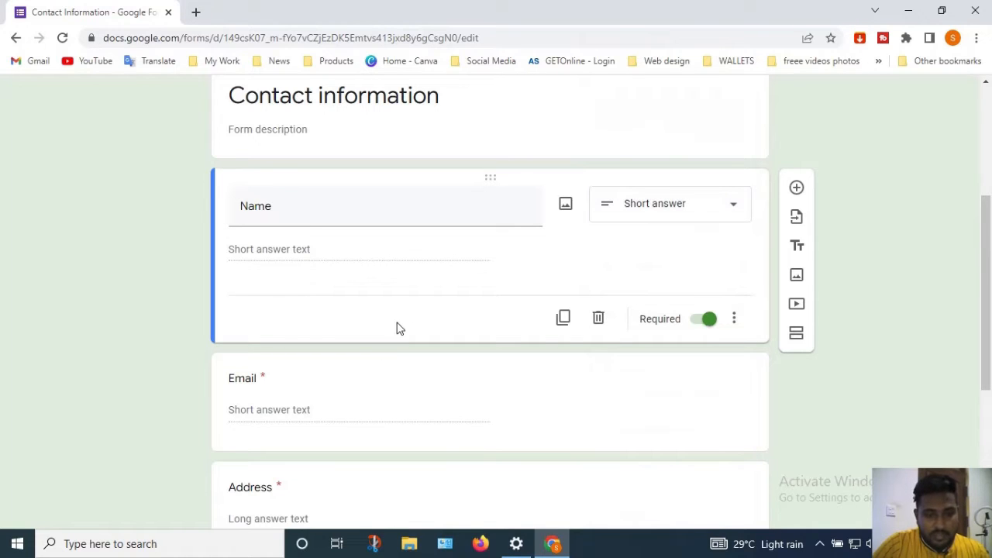
scroll(505, 482, down, 2)
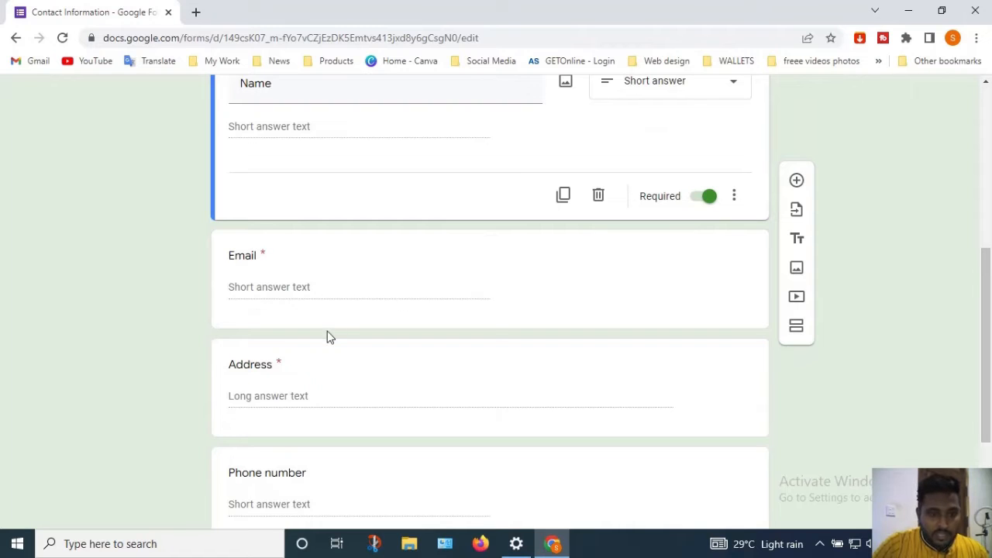
scroll(990, 296, down, 2)
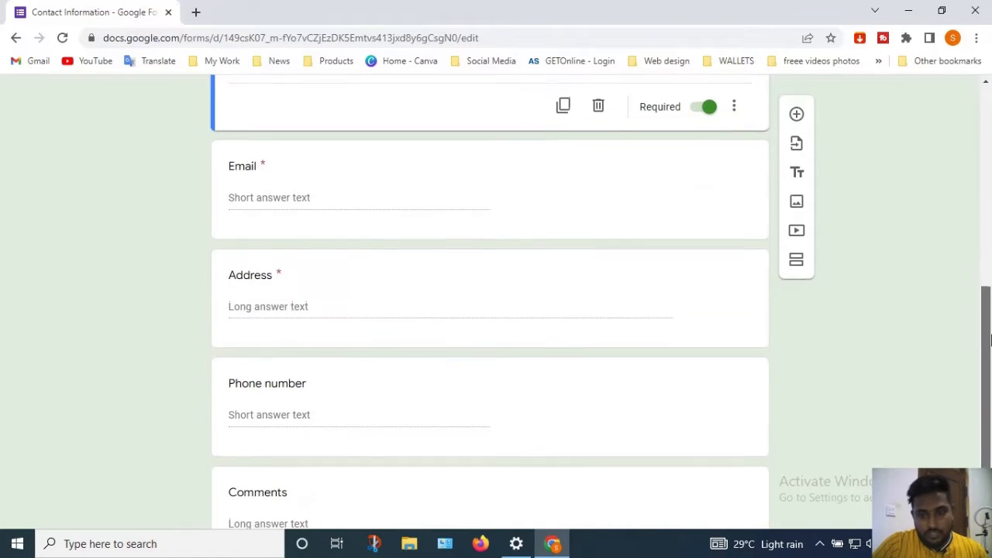
Change the Address question to a Paragraph answer and select the Comments question
click(554, 298)
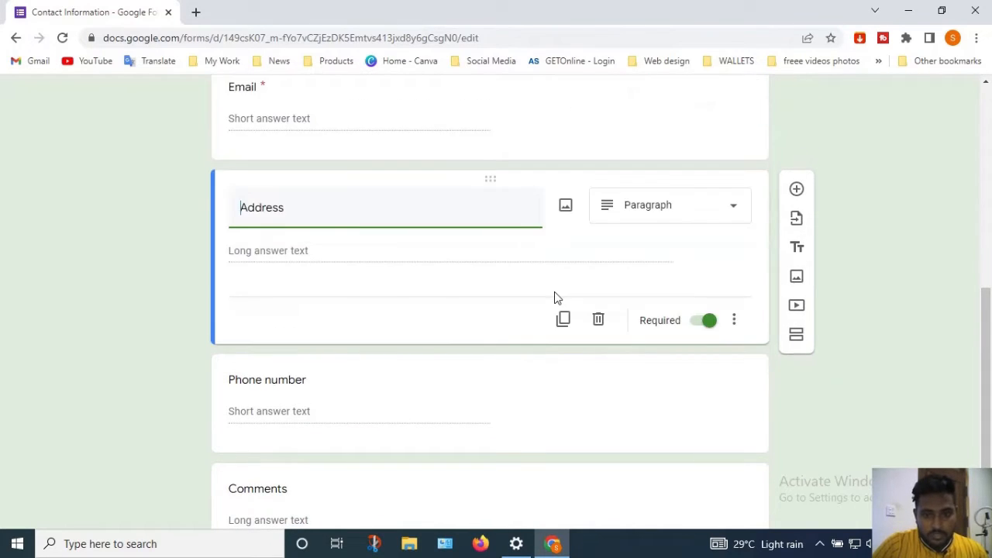
click(673, 205)
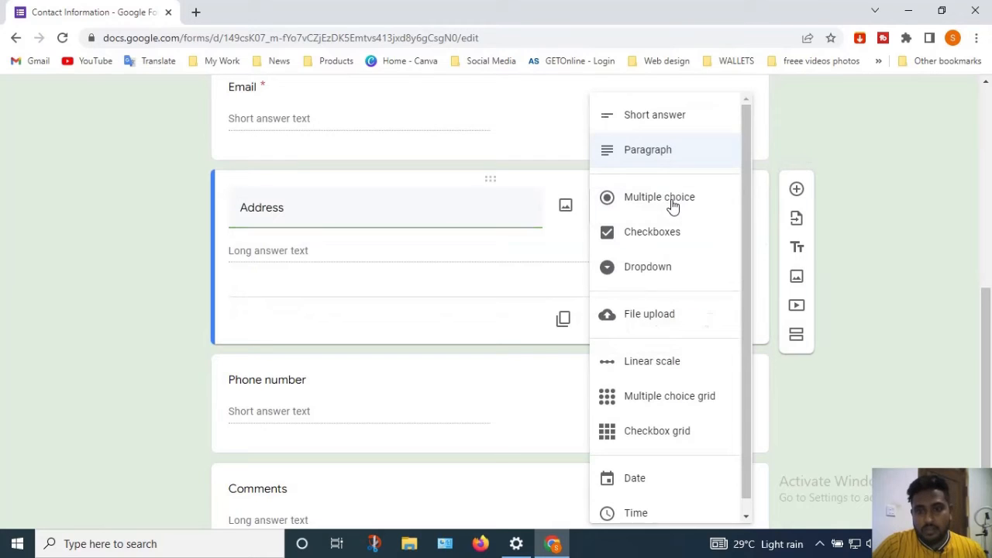
click(661, 151)
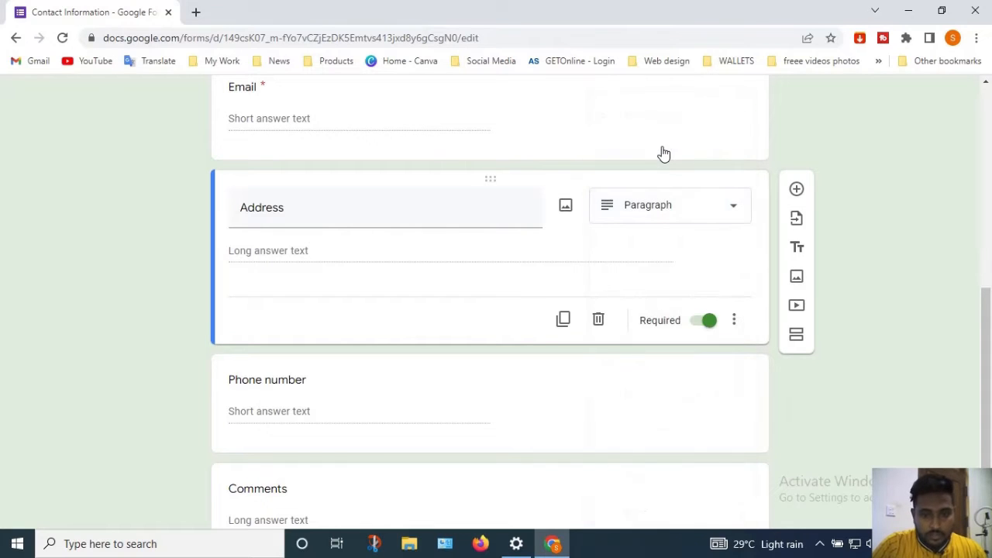
click(990, 245)
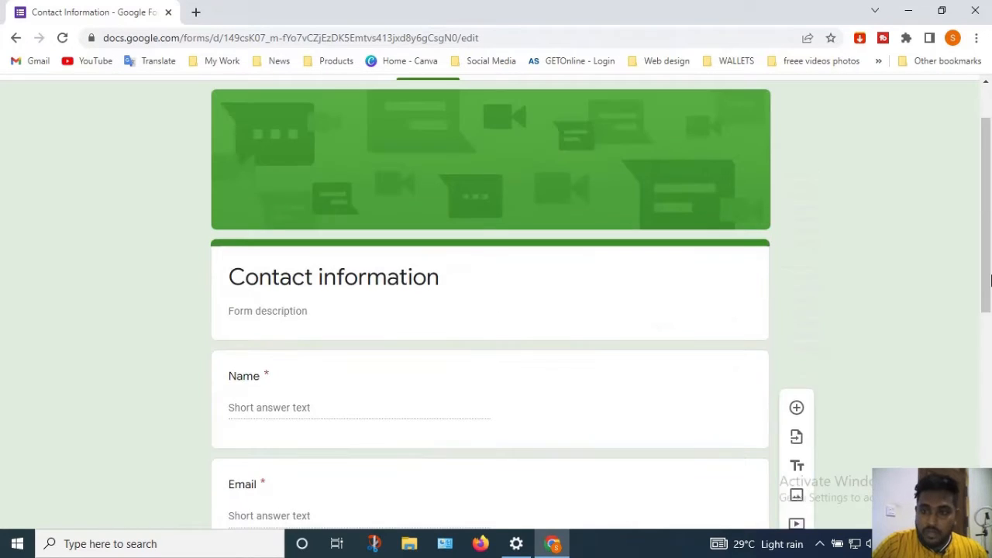
scroll(991, 231, down, 6)
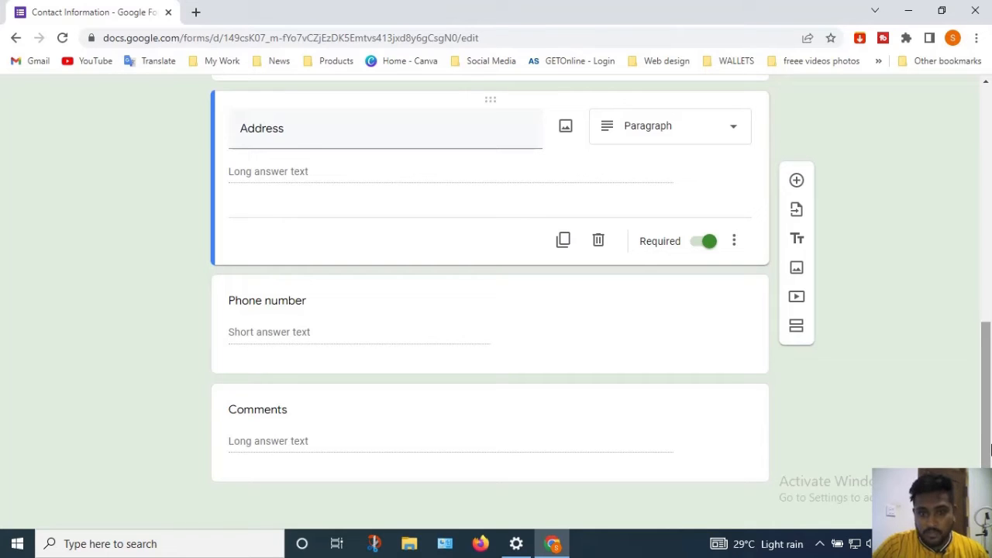
click(445, 434)
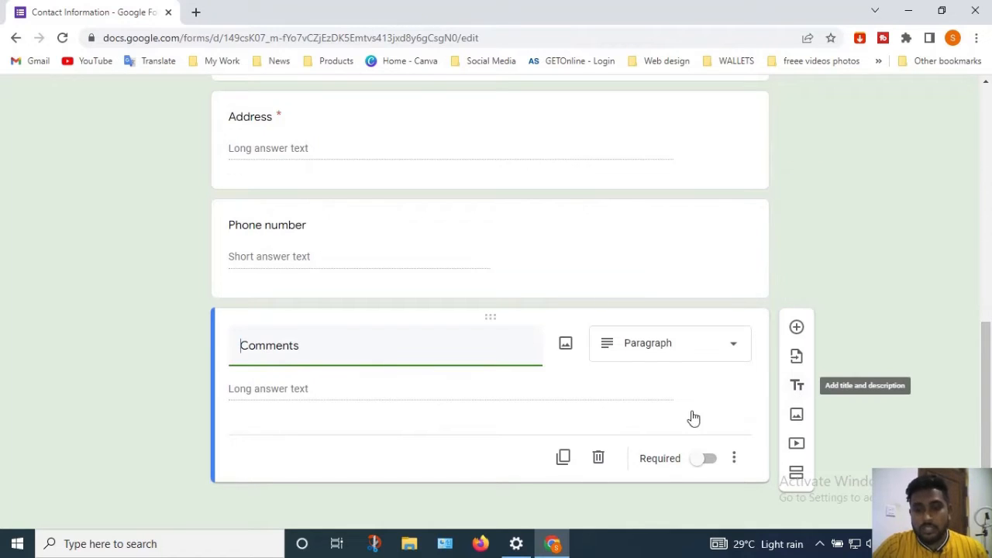
Delete the Comments, Phone number, Address and Email questions, leaving only Name
click(598, 459)
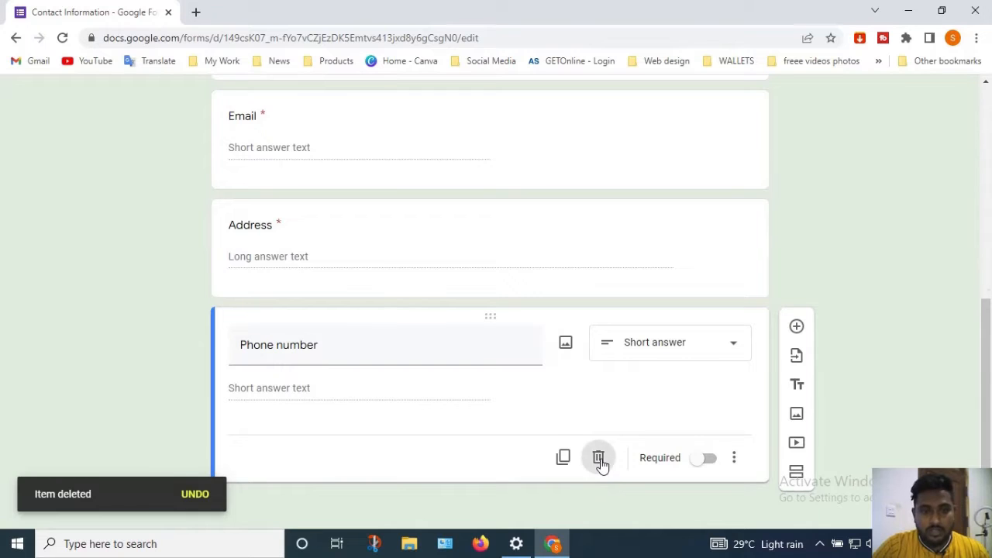
click(599, 461)
click(597, 461)
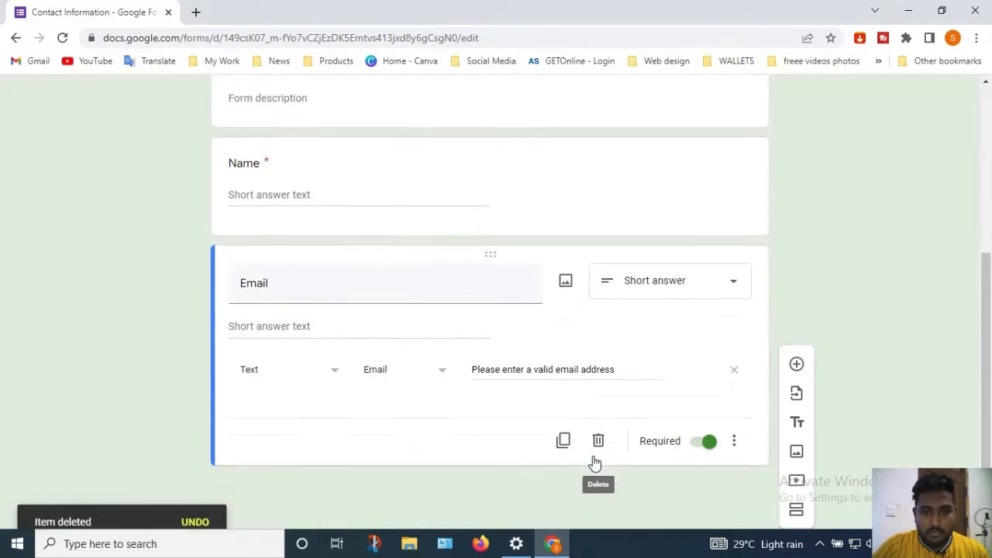
click(598, 455)
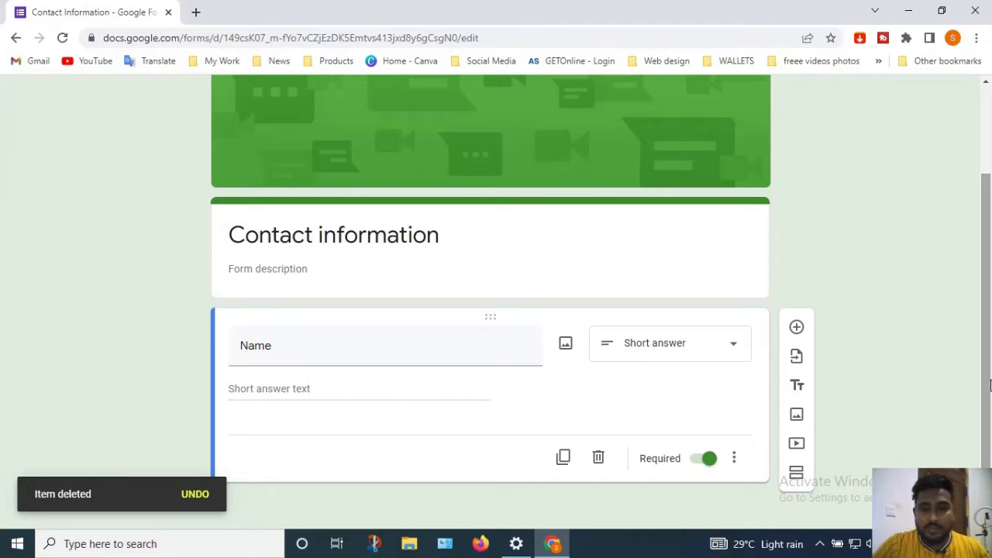
scroll(826, 337, up, 2)
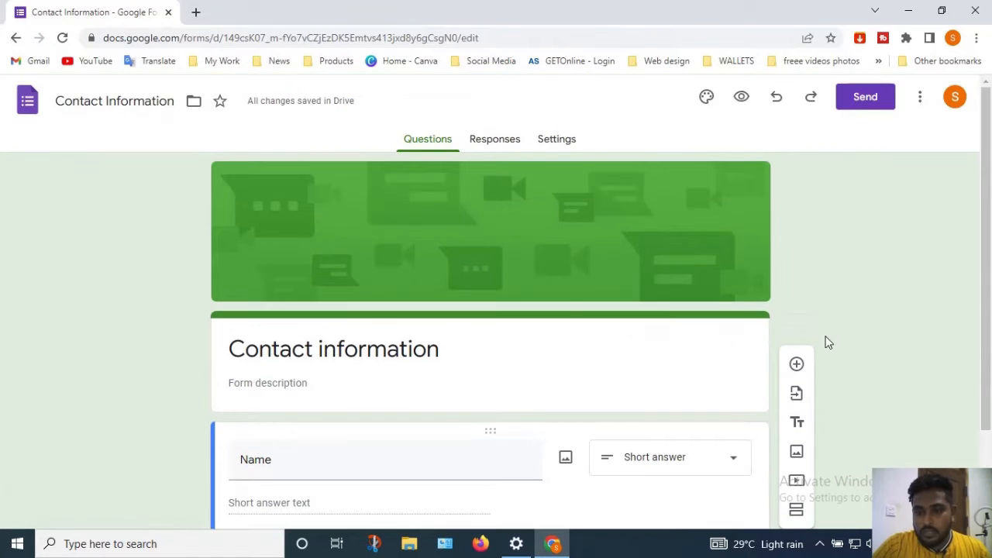
Add a 'Date of Birth' question with the Date answer type and make it required
click(797, 366)
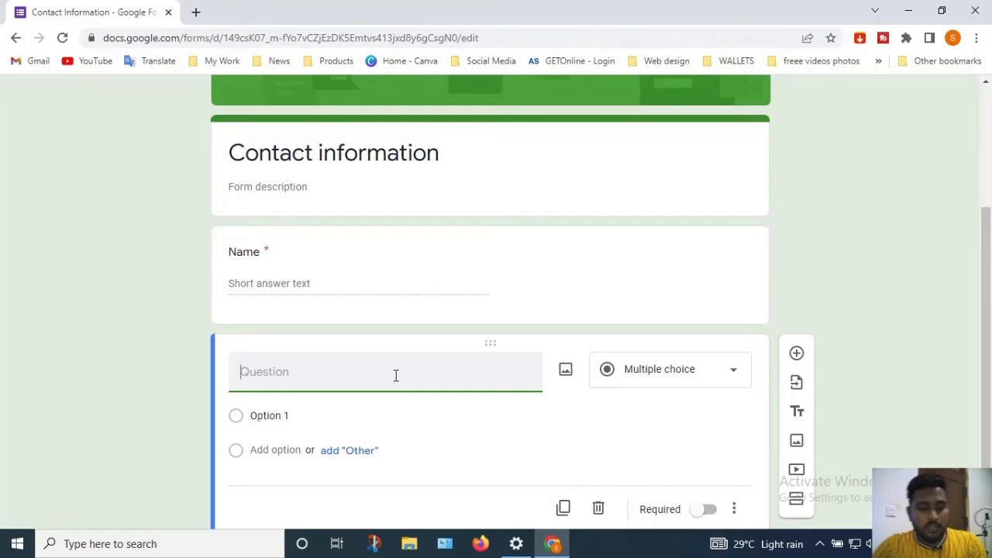
text(Date)
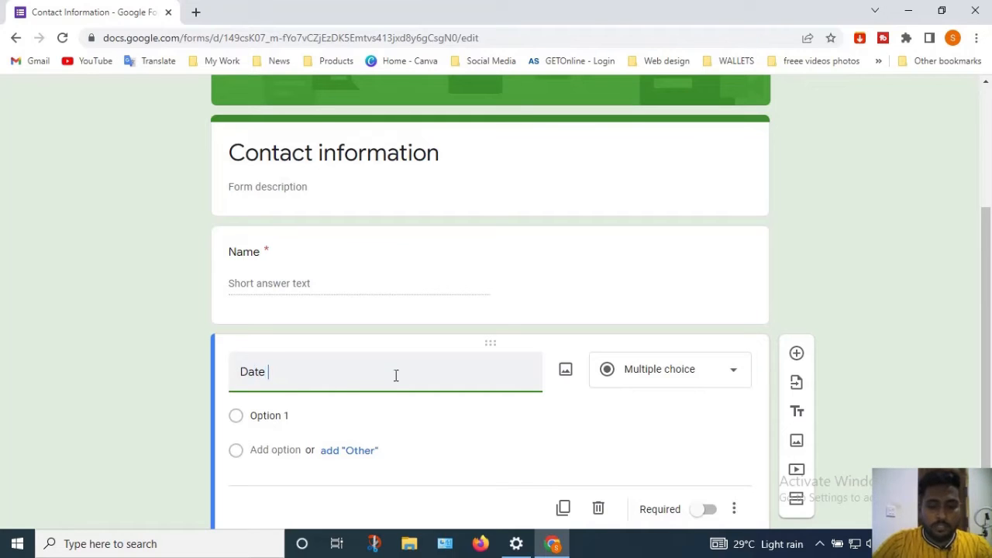
text( of Birth)
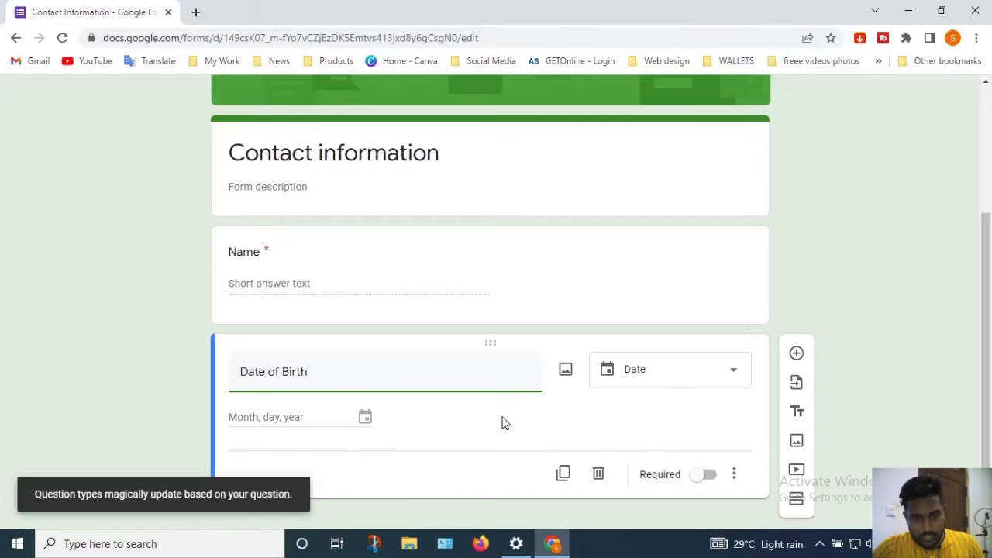
click(681, 386)
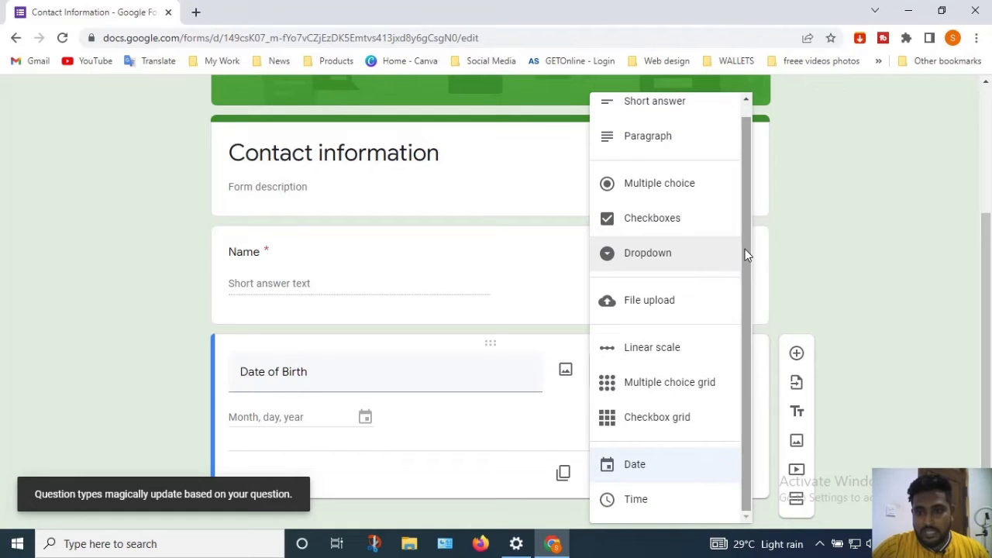
scroll(746, 240, up, 1)
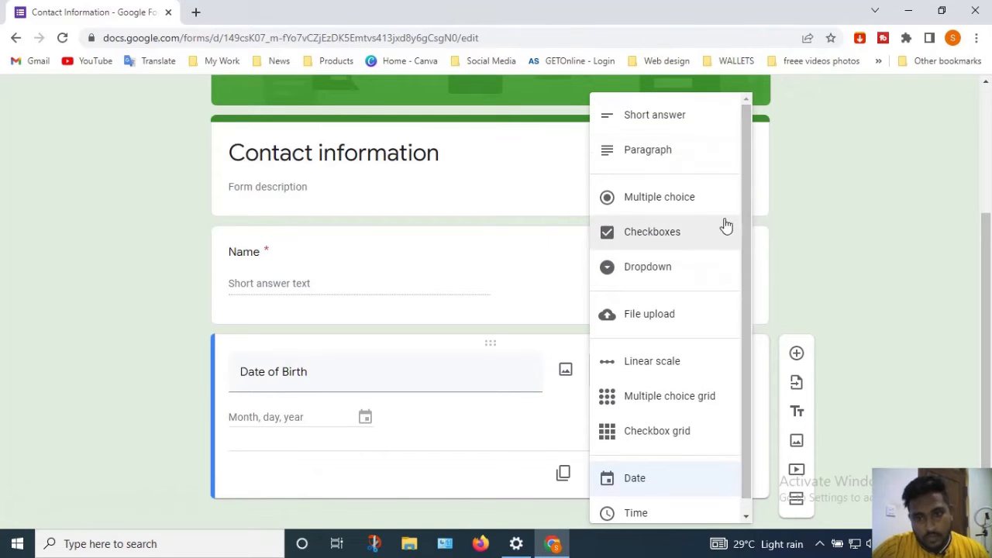
scroll(745, 248, down, 1)
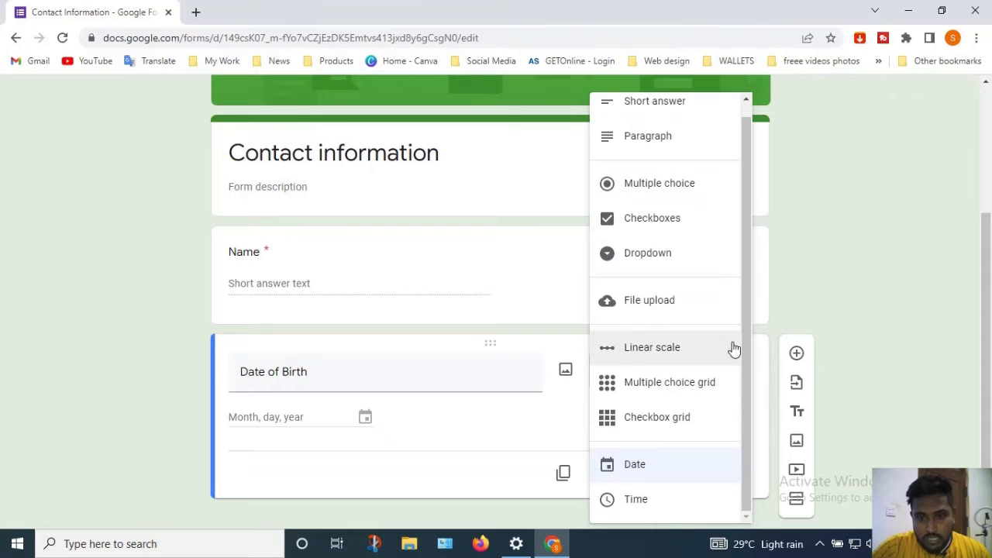
click(648, 463)
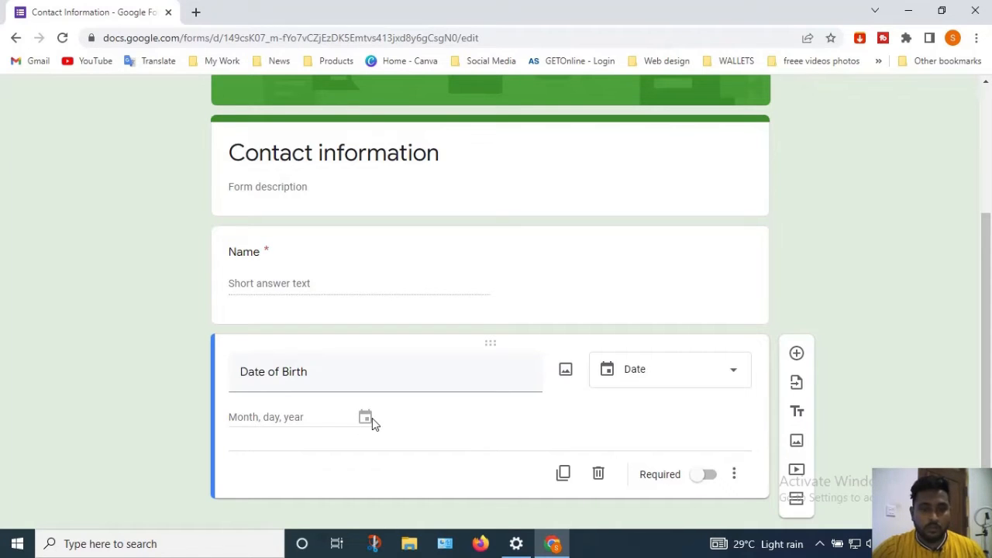
drag(987, 342, 991, 356)
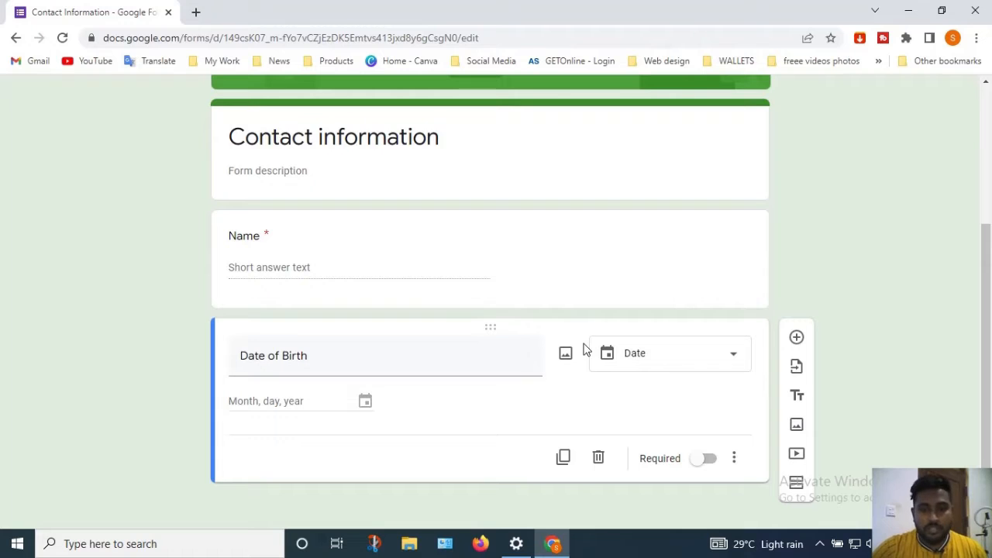
click(703, 467)
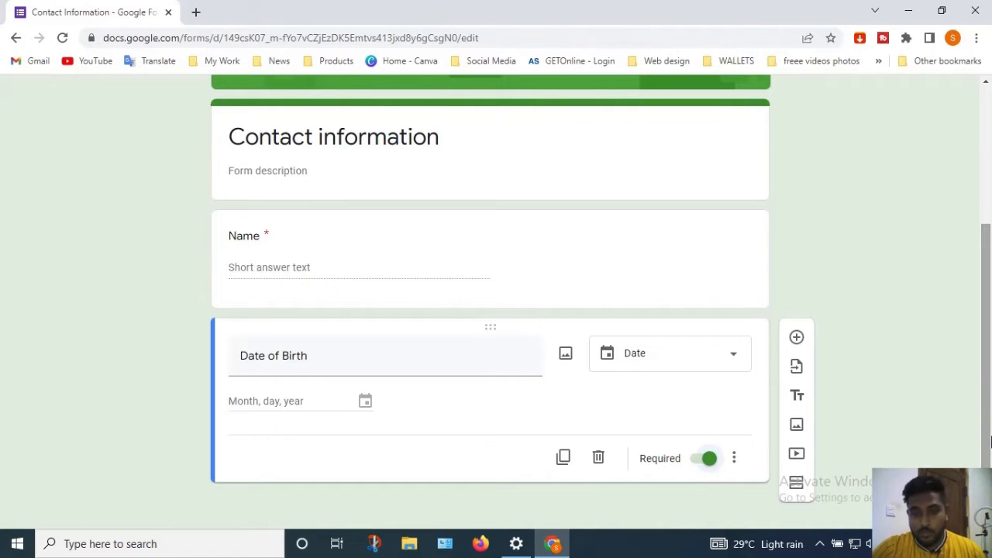
click(798, 339)
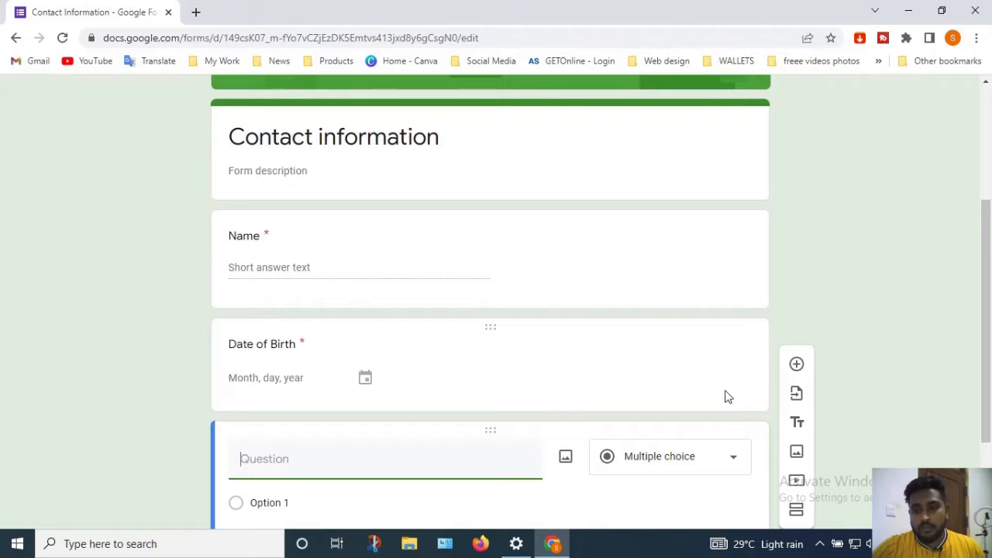
Title the new multiple-choice question 'Marital Status' with options Yes and No, removing Other
drag(990, 287, 990, 375)
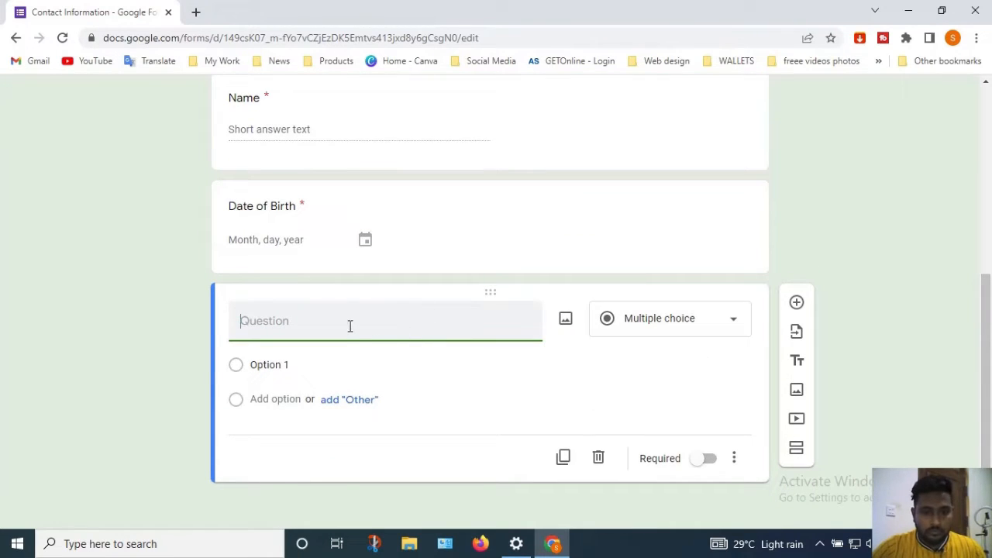
text(Marital)
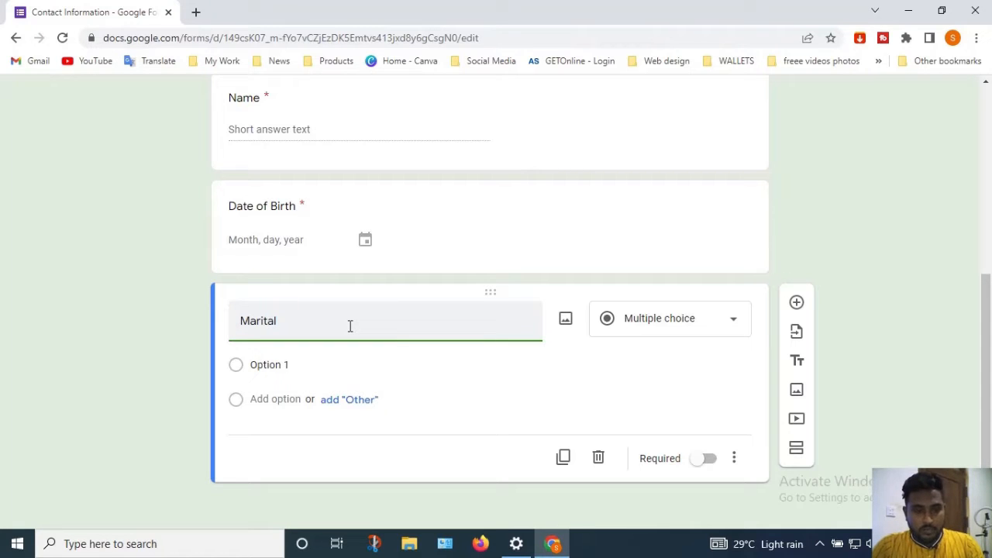
text( Status)
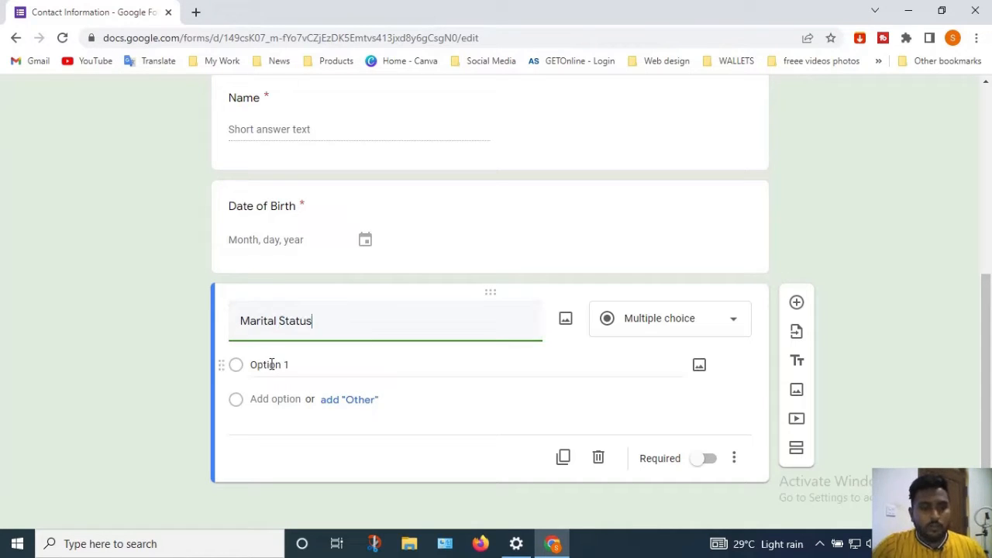
click(272, 364)
text(Yes)
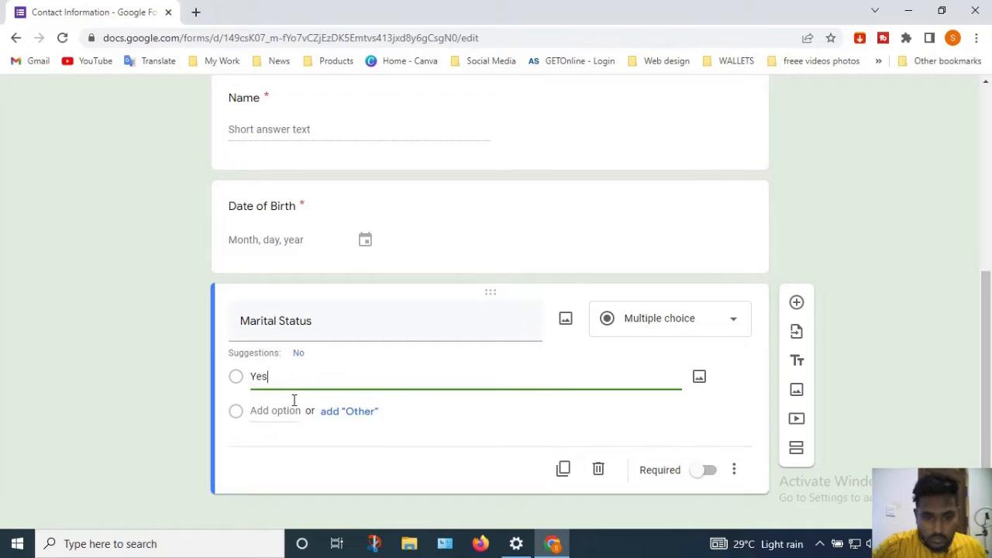
click(485, 445)
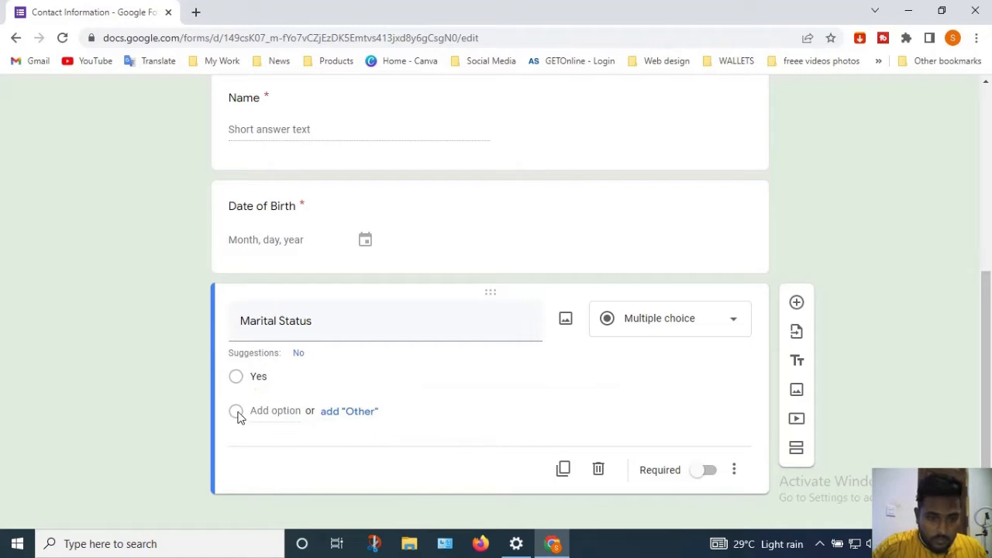
click(341, 416)
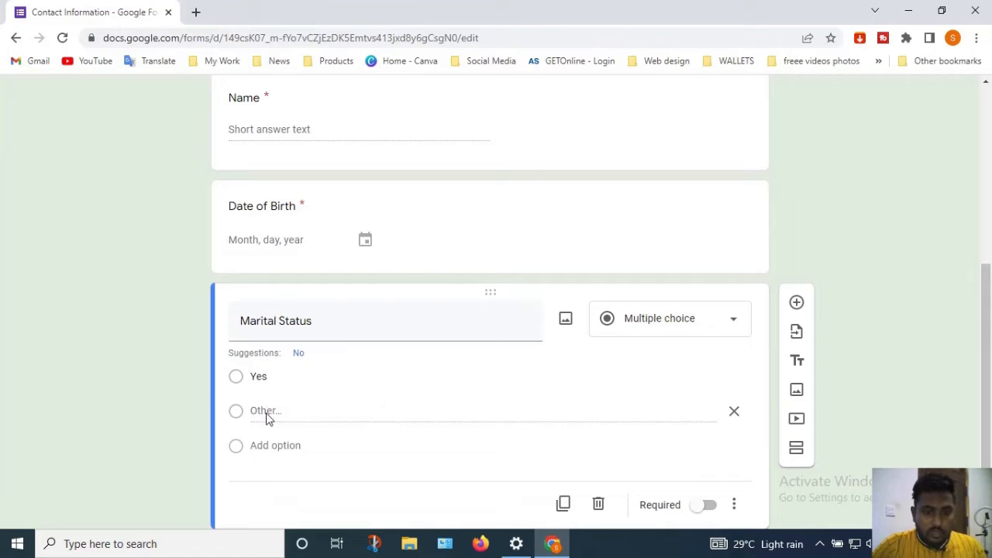
drag(250, 411, 279, 410)
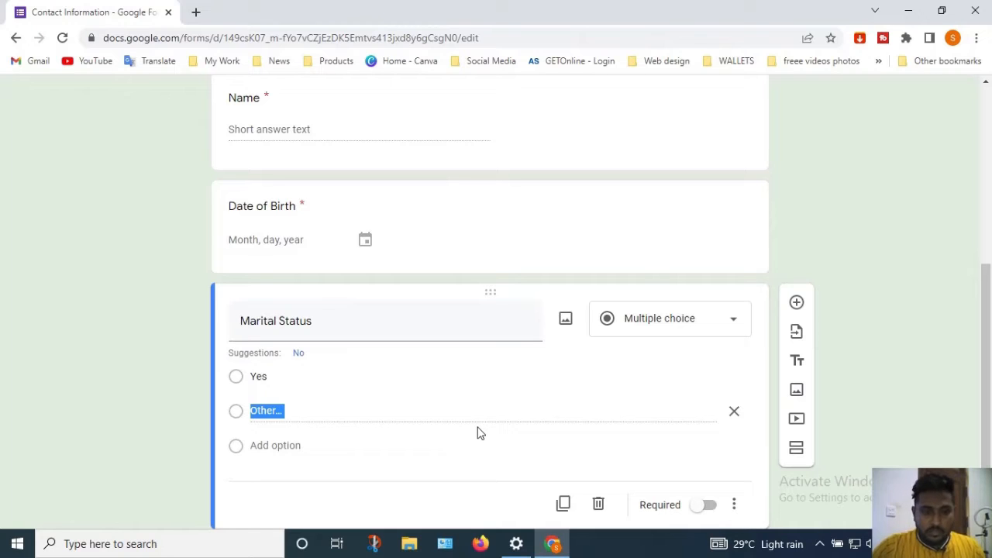
click(298, 352)
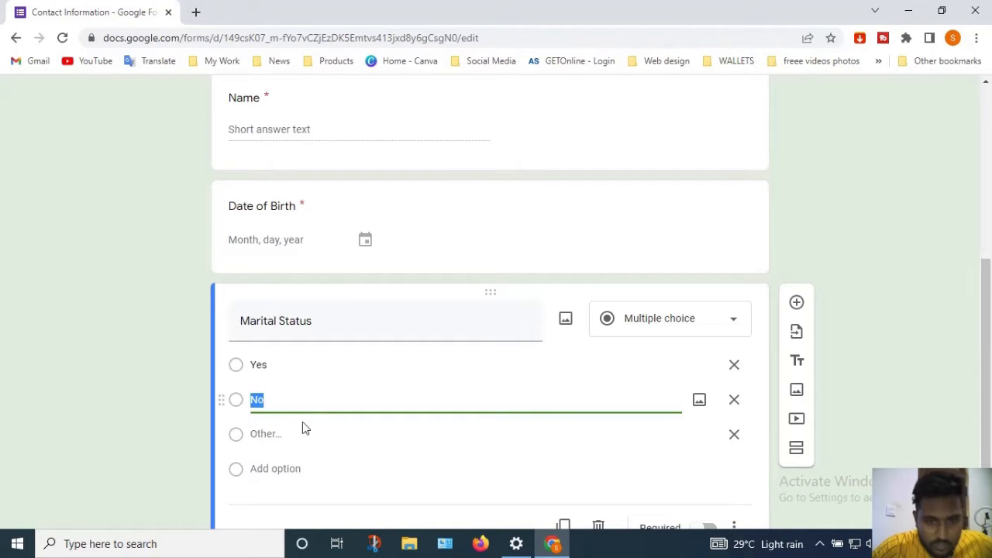
click(735, 435)
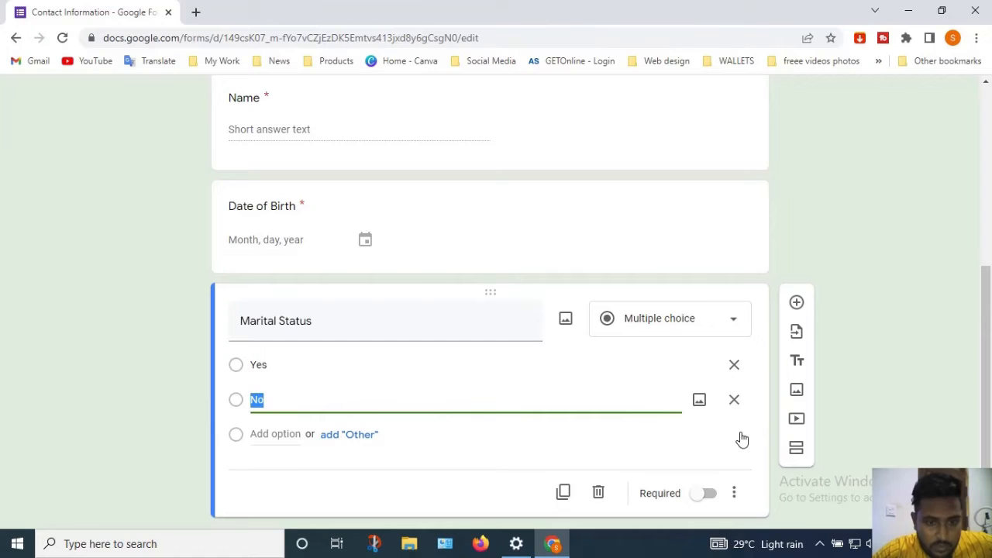
click(451, 525)
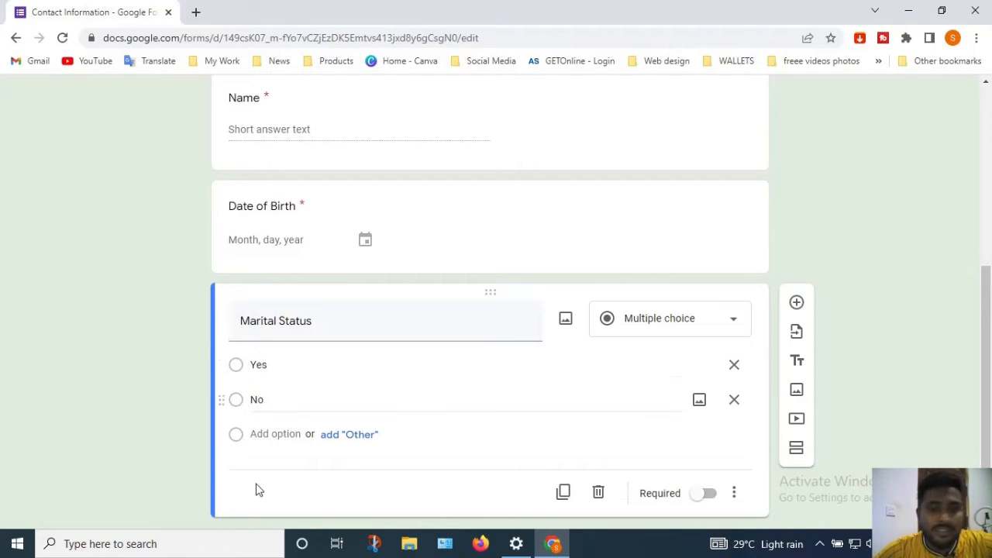
click(726, 318)
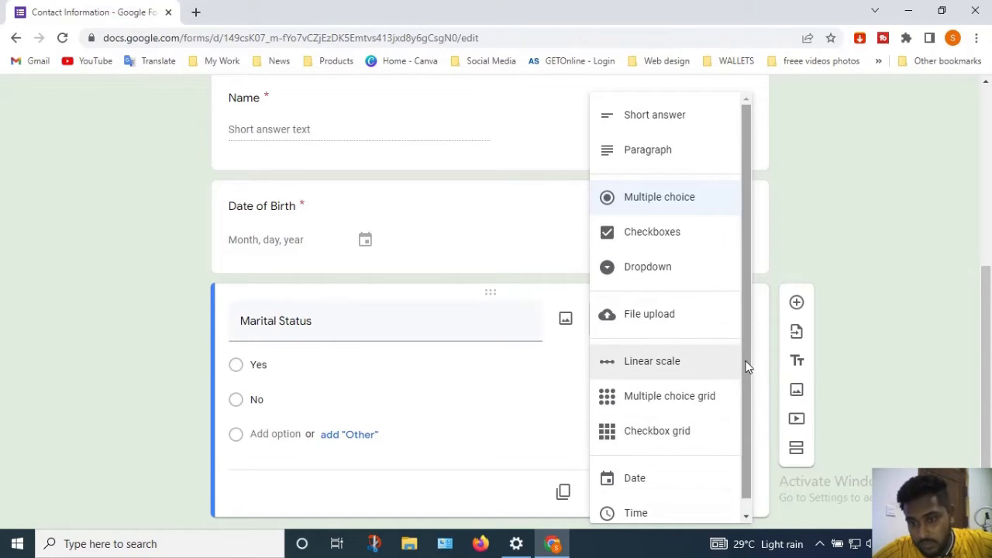
Switch Marital Status to a Time question, then undo it back to multiple choice
drag(746, 363, 744, 421)
click(640, 501)
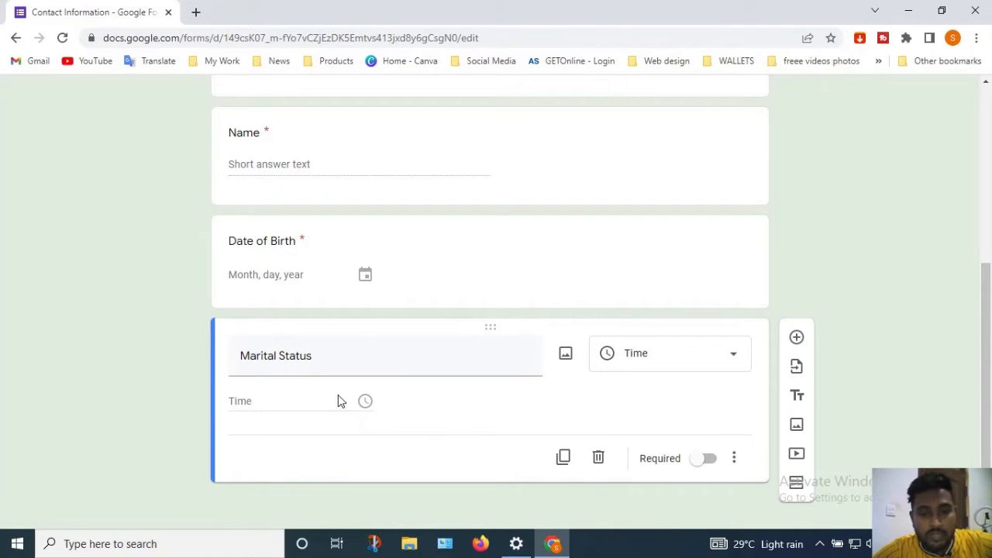
click(679, 361)
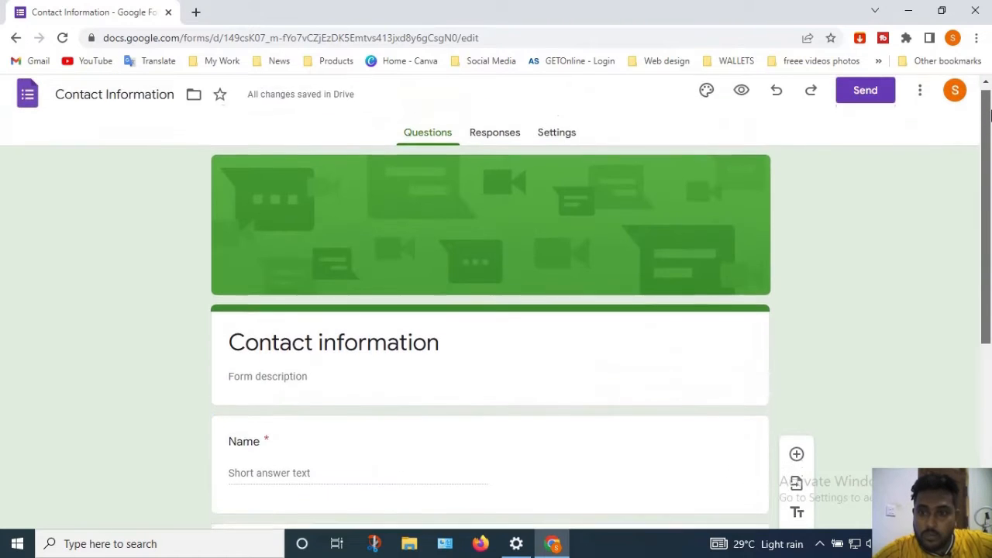
drag(990, 102, 989, 124)
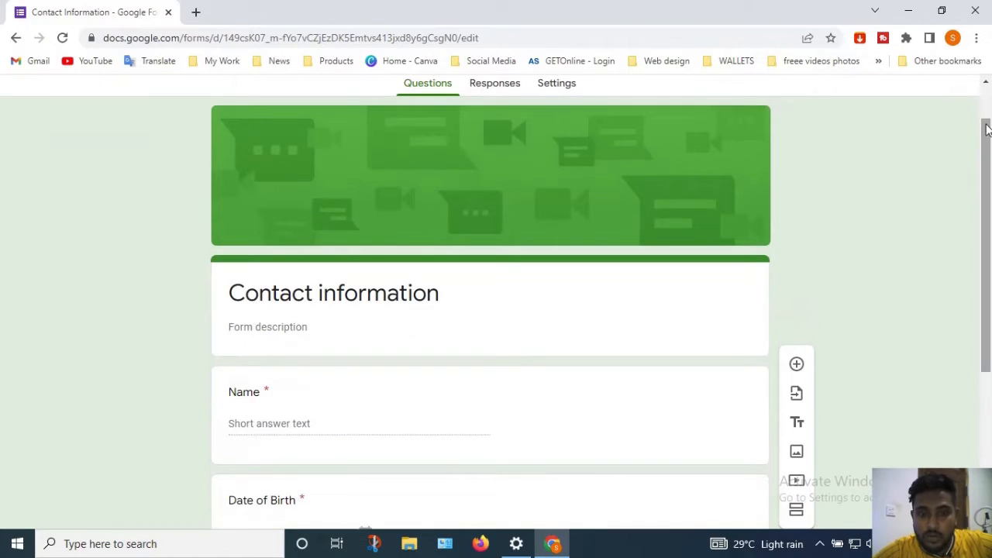
drag(987, 199, 988, 93)
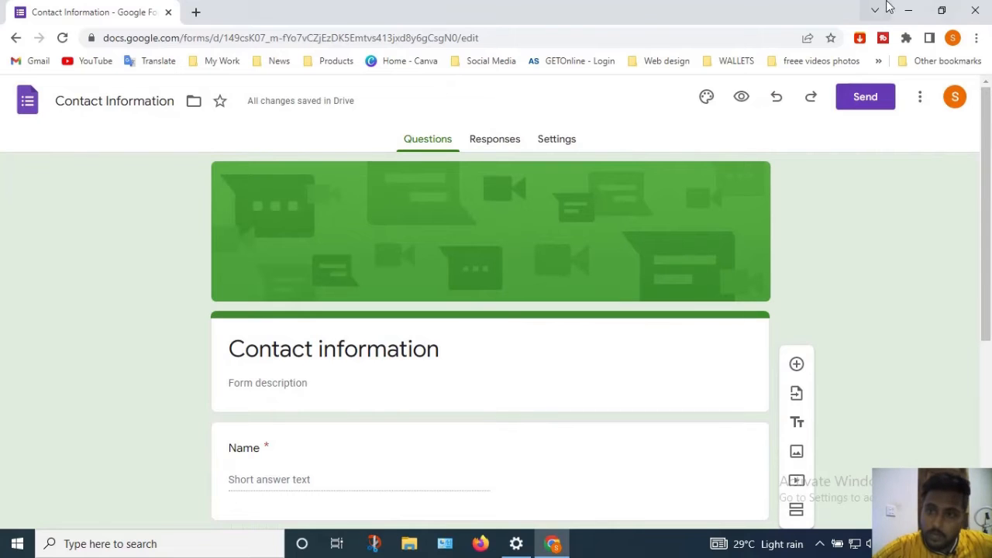
click(776, 102)
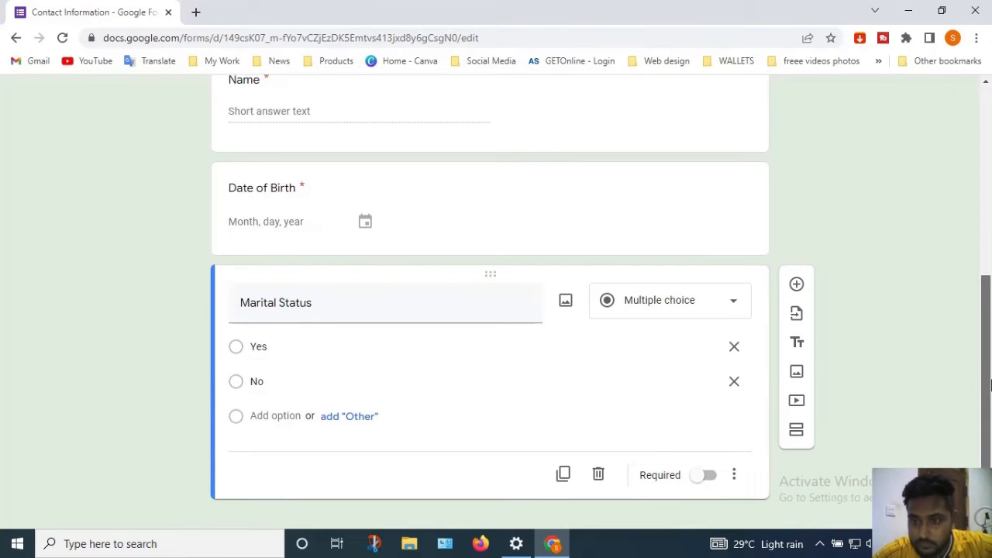
drag(991, 385, 991, 397)
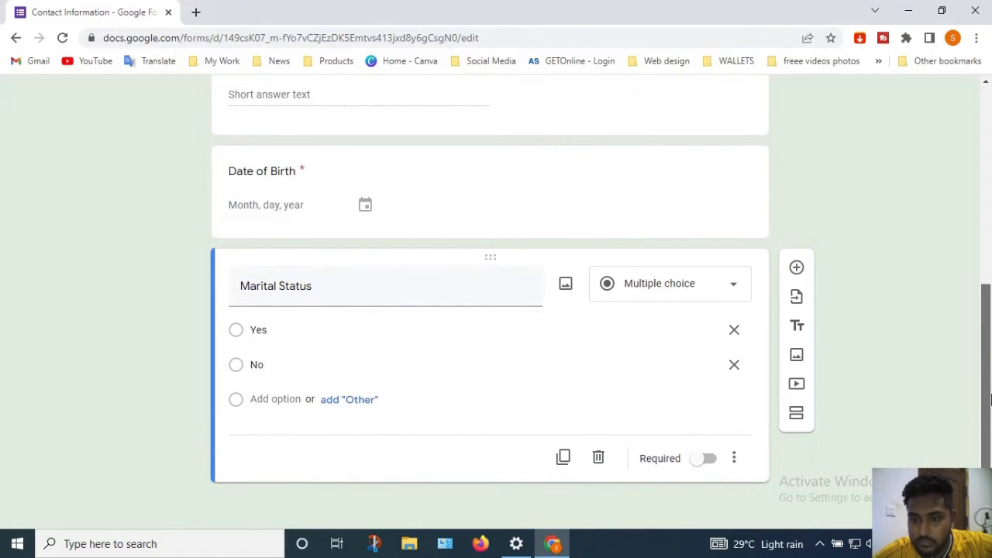
click(799, 390)
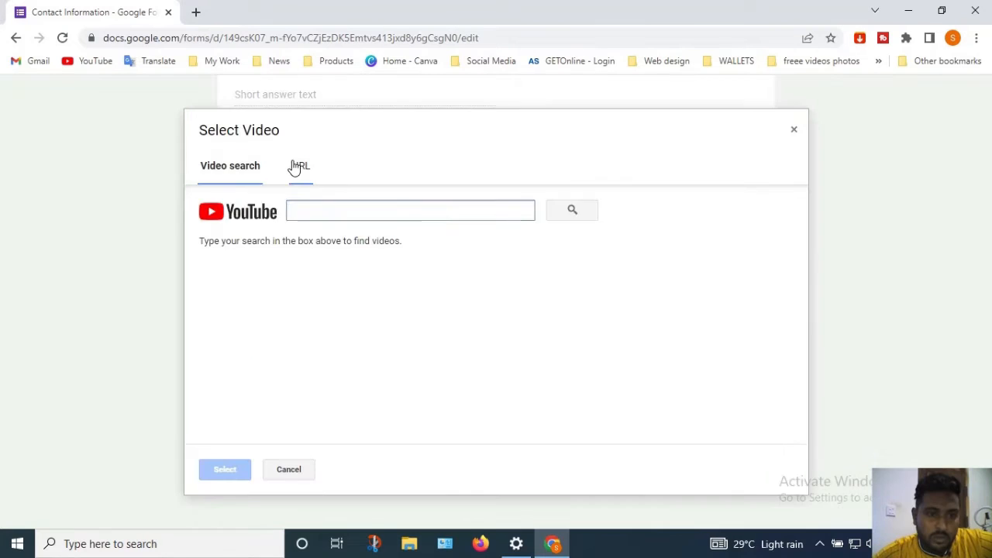
click(297, 165)
click(242, 160)
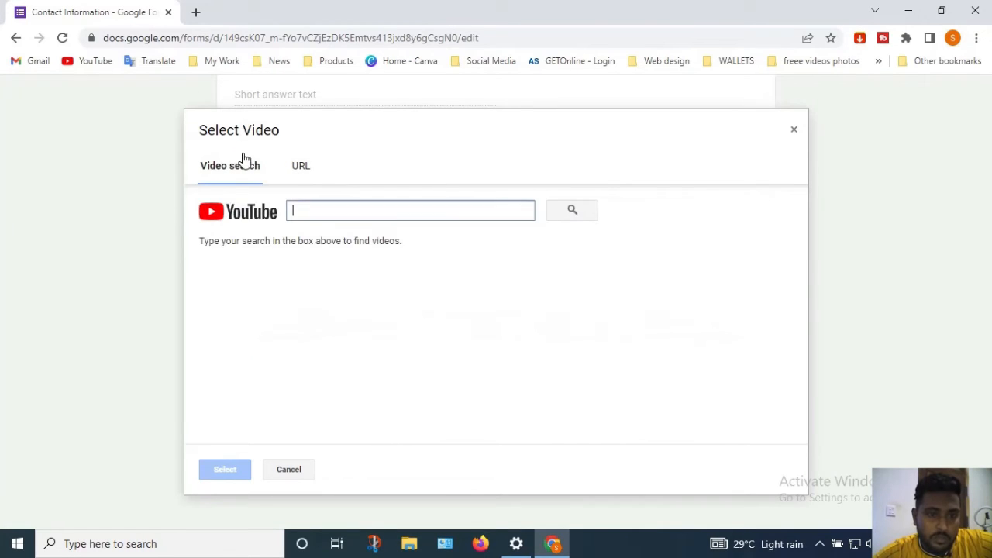
click(299, 170)
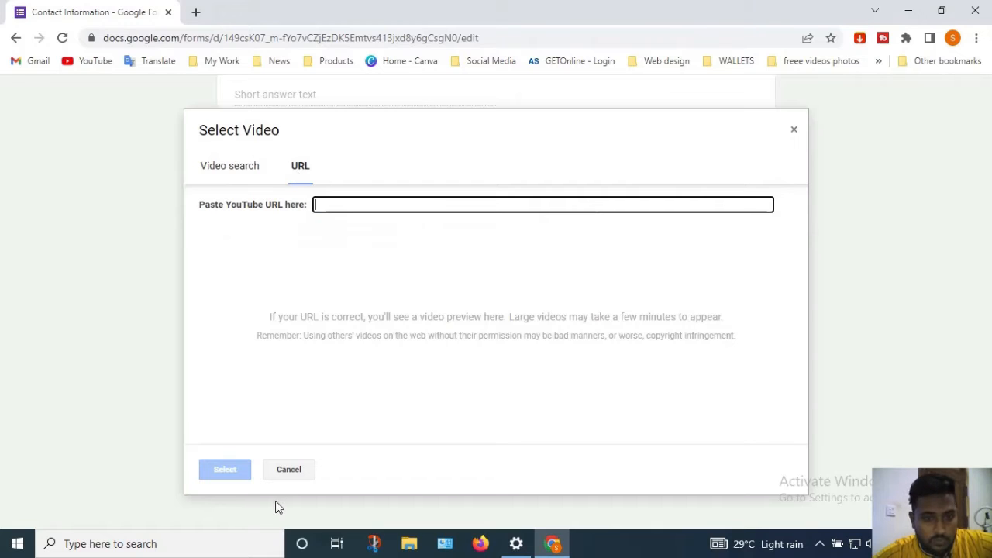
click(290, 469)
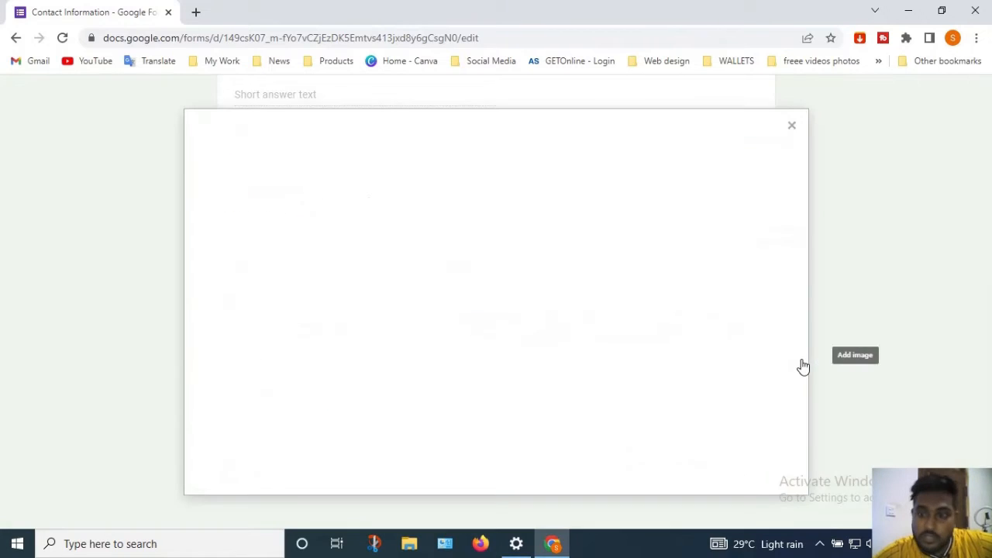
click(800, 361)
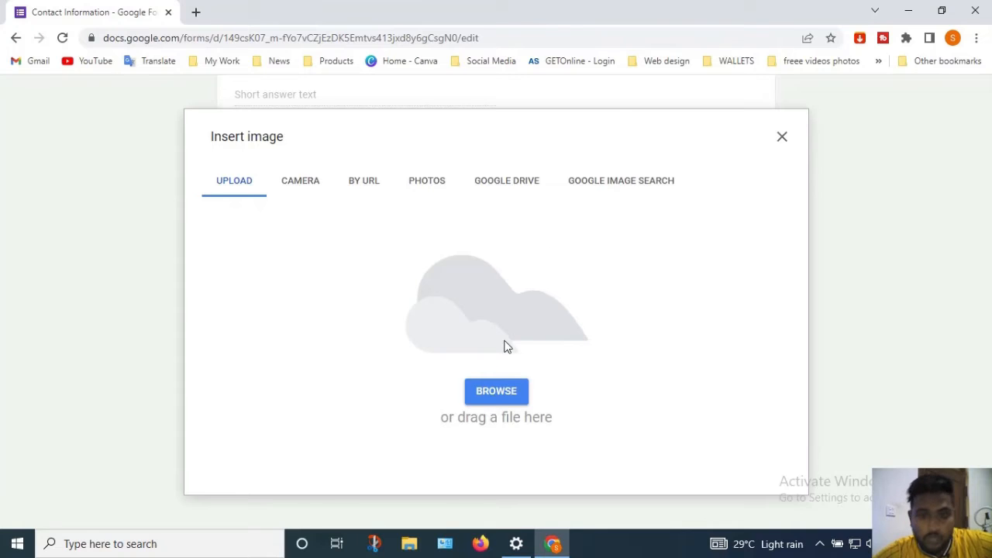
click(498, 397)
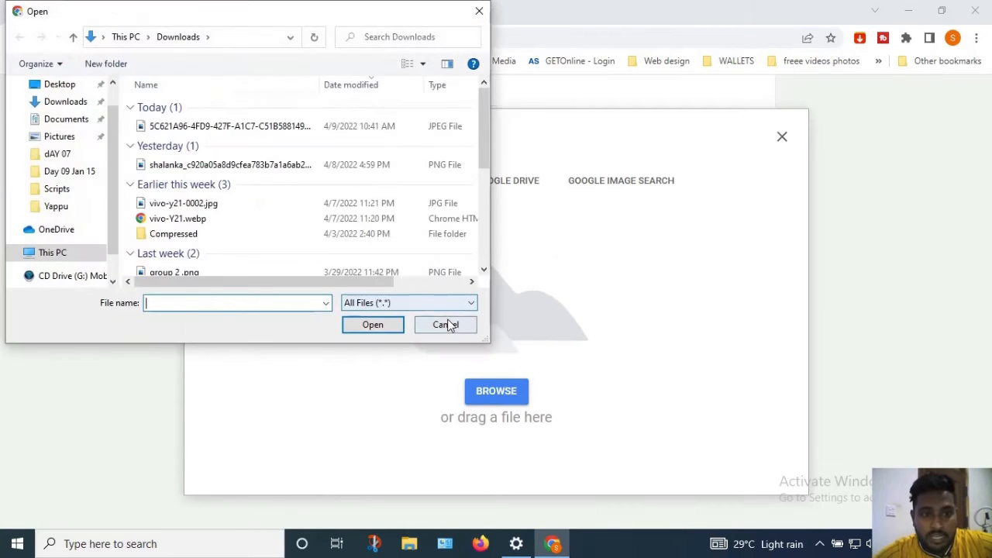
click(445, 326)
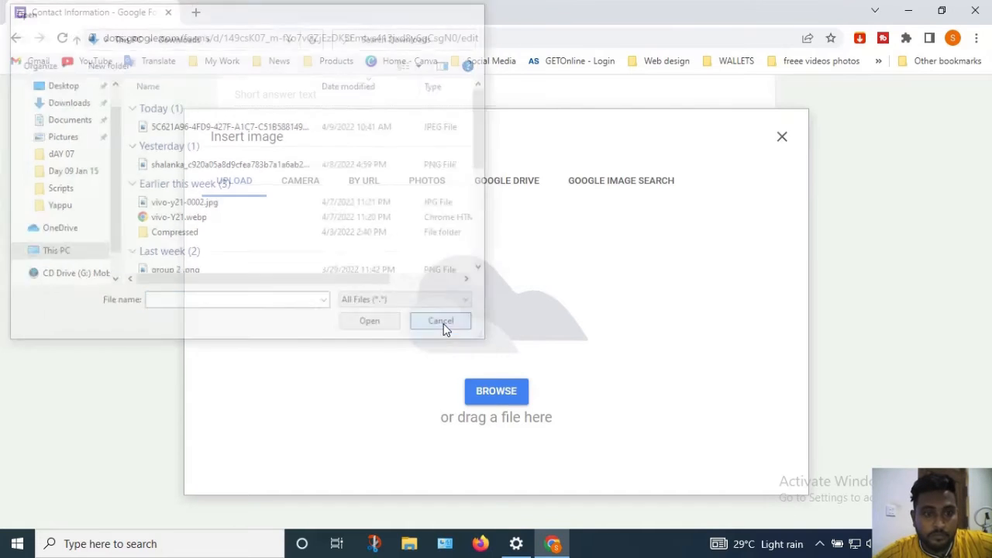
click(782, 136)
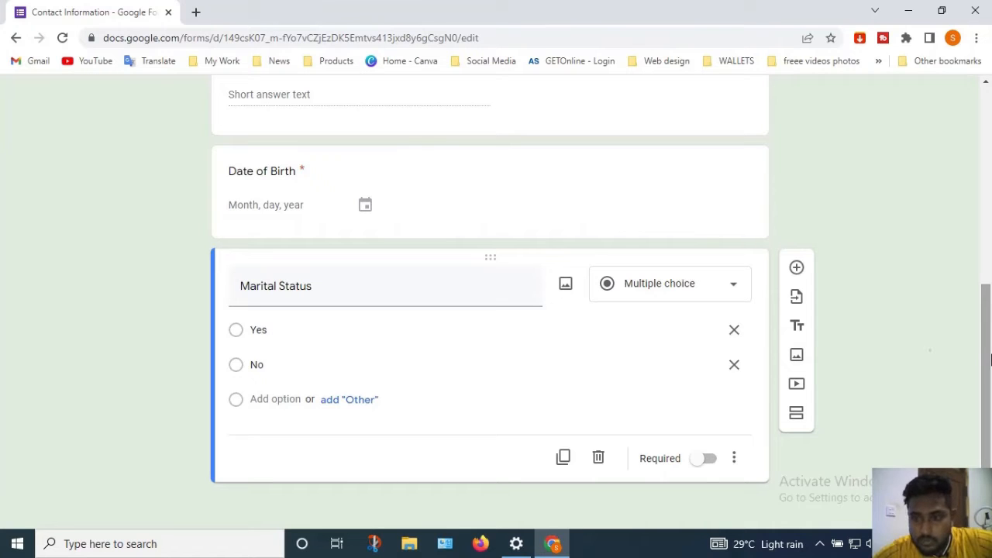
Add a title and description block below the Marital Status question
drag(988, 361, 981, 427)
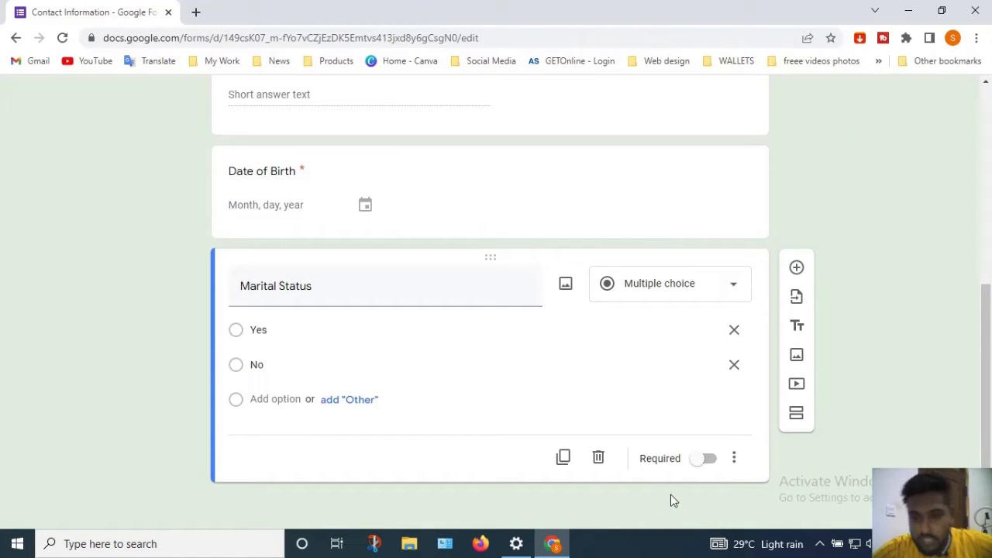
click(797, 325)
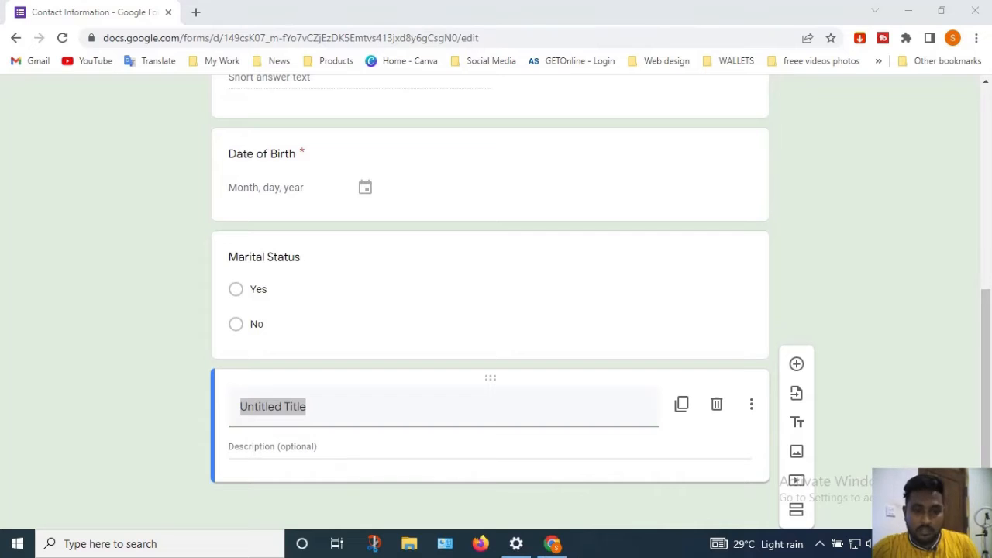
double_click(304, 410)
Set the form description to 'Answer all the questions'
scroll(233, 403, up, 10)
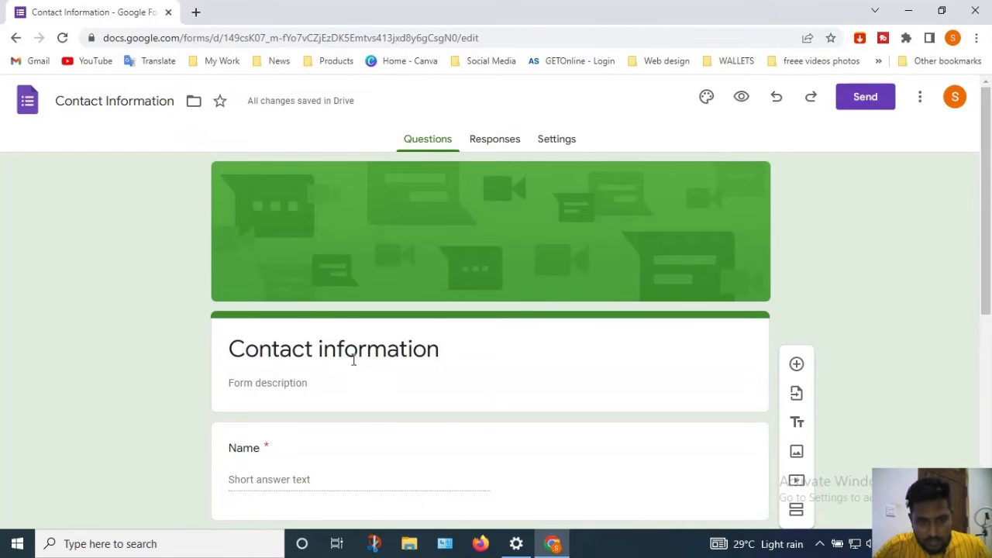
drag(408, 341, 303, 380)
click(303, 382)
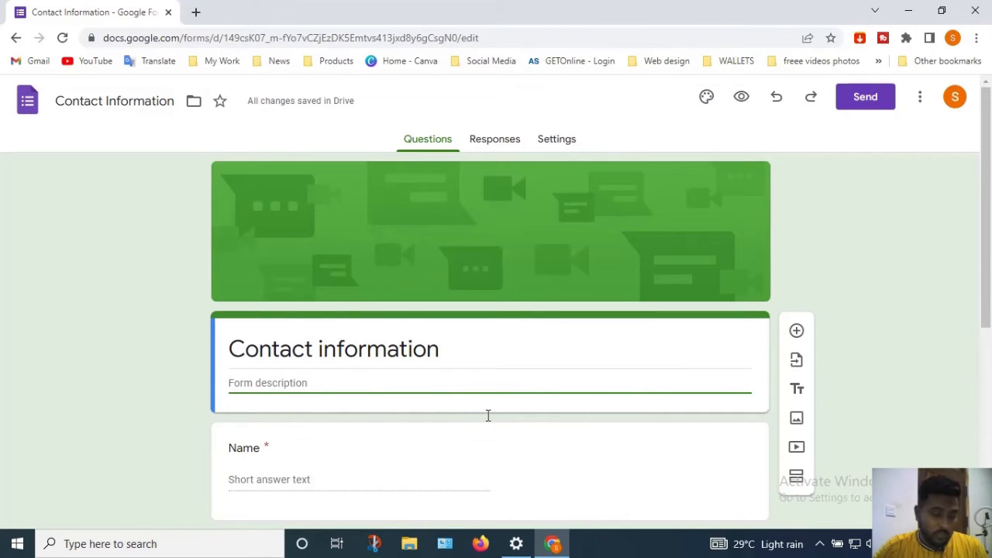
text(Answer all the qu)
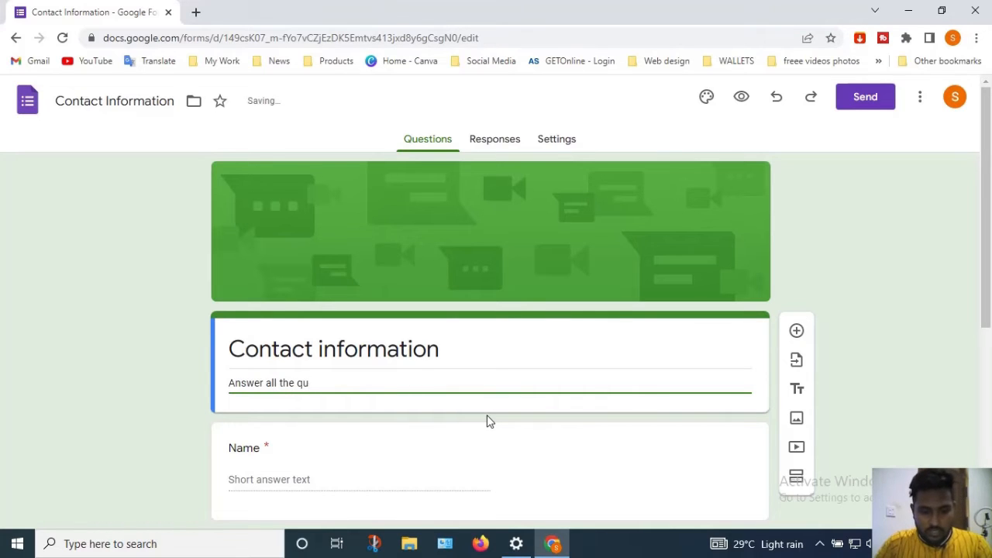
text(estions)
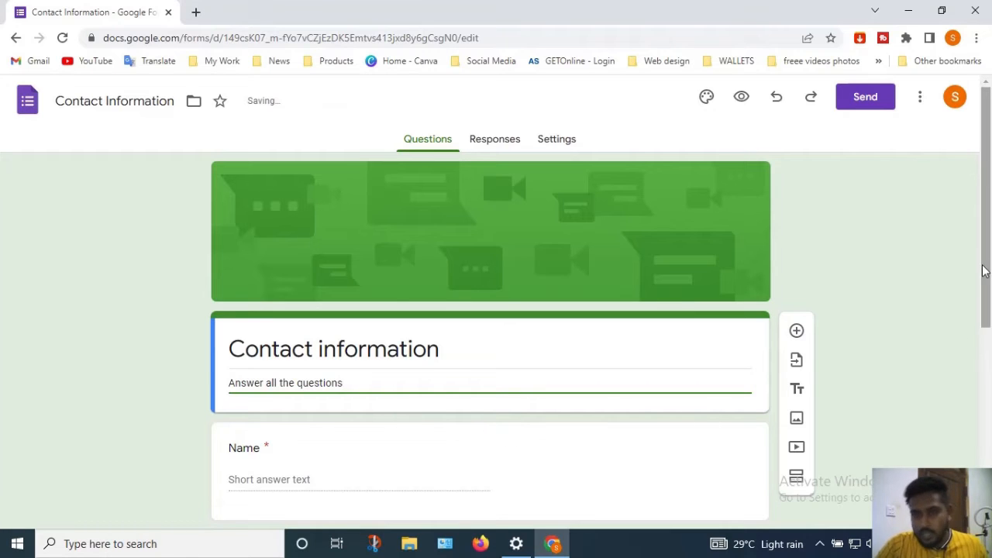
click(589, 206)
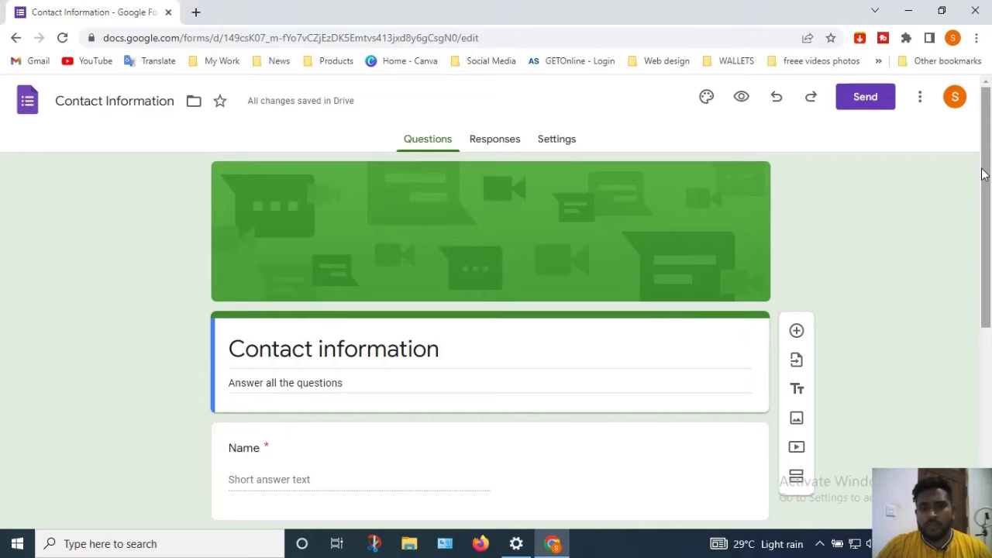
Browse the Birthday, Party, Just kids, Wedding and Night out header images, then choose Upload instead
mouse_move(990, 163)
mouse_down()
mouse_move(990, 317)
mouse_move(990, 170)
mouse_up()
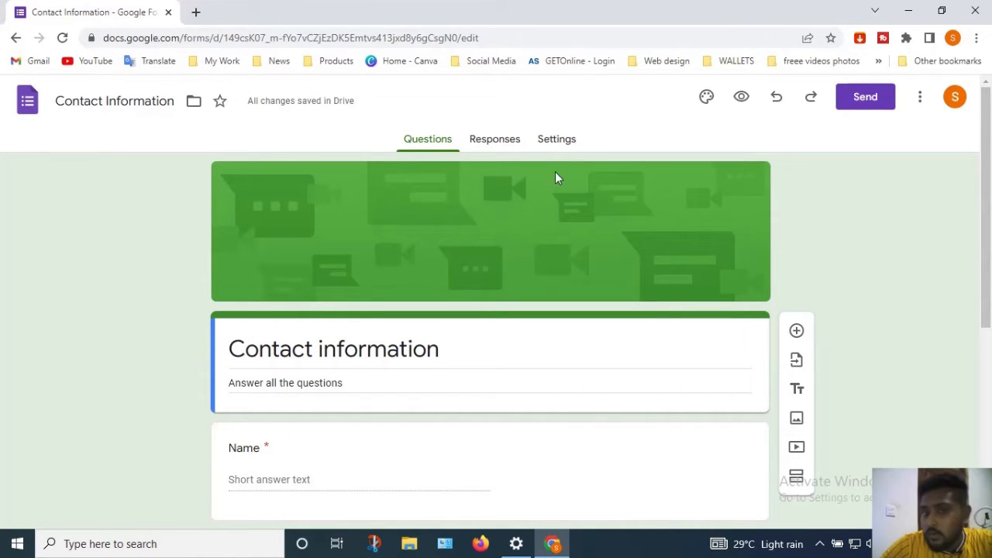
click(719, 103)
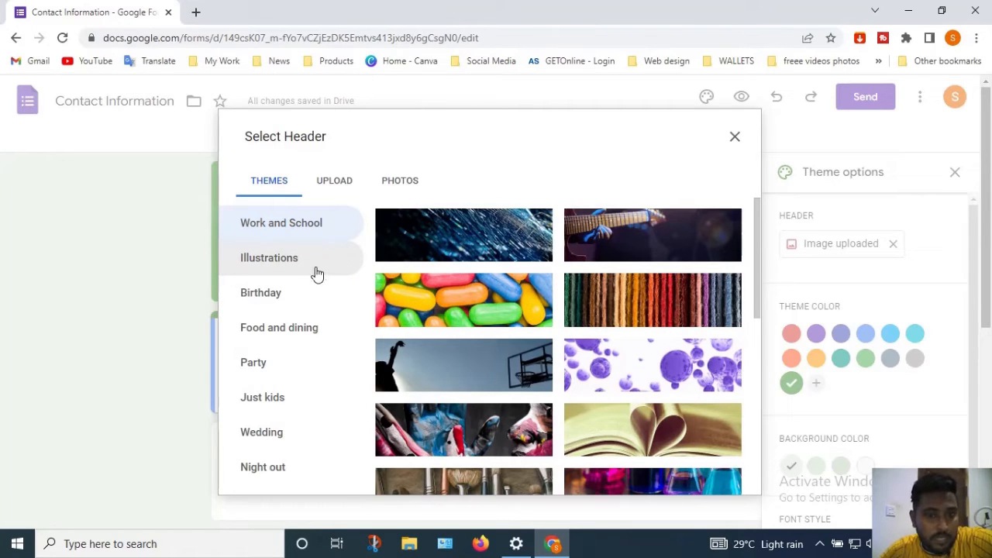
click(292, 301)
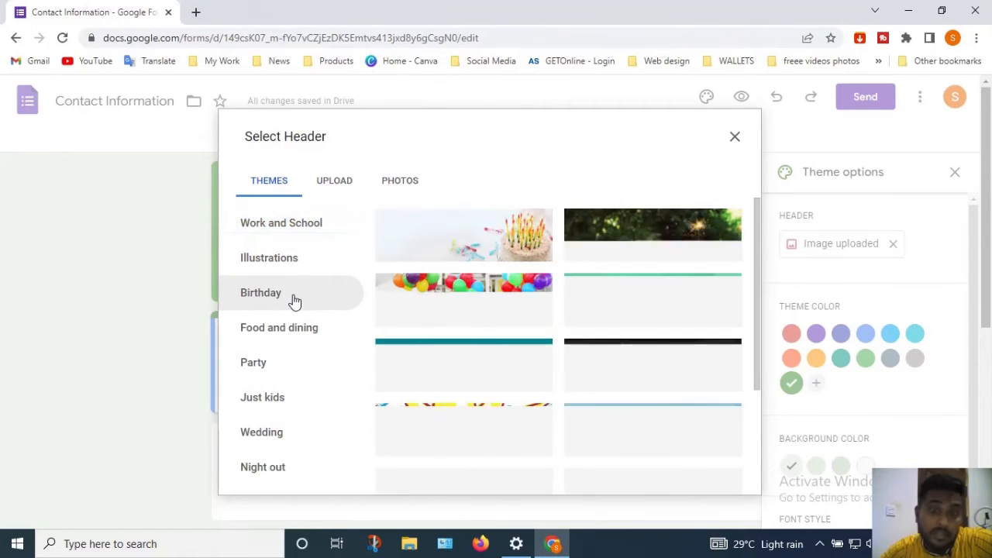
click(263, 366)
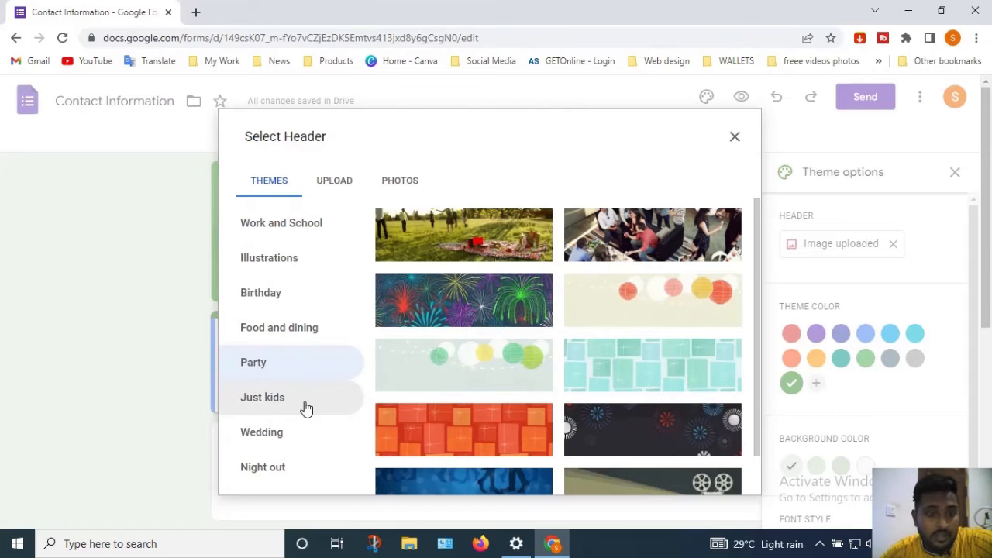
click(280, 403)
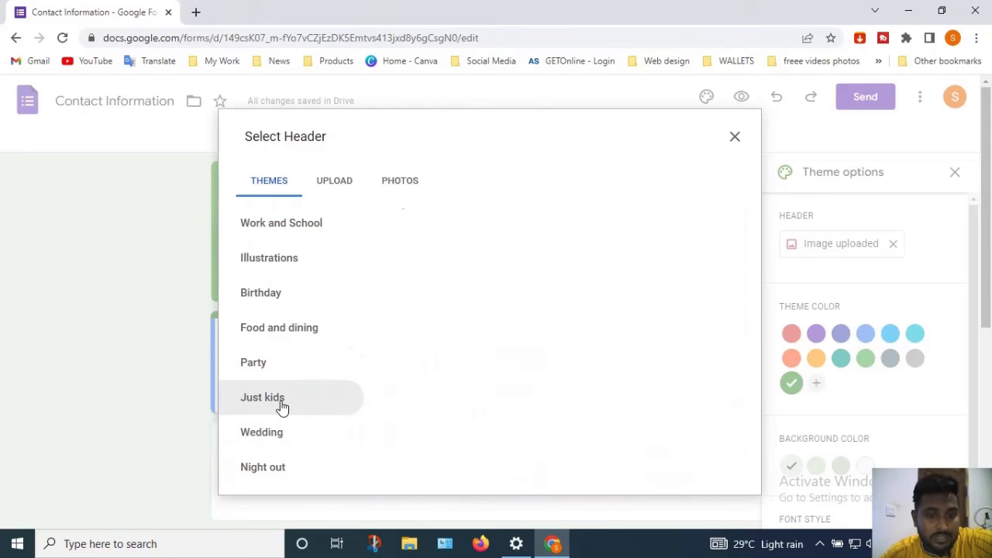
click(271, 448)
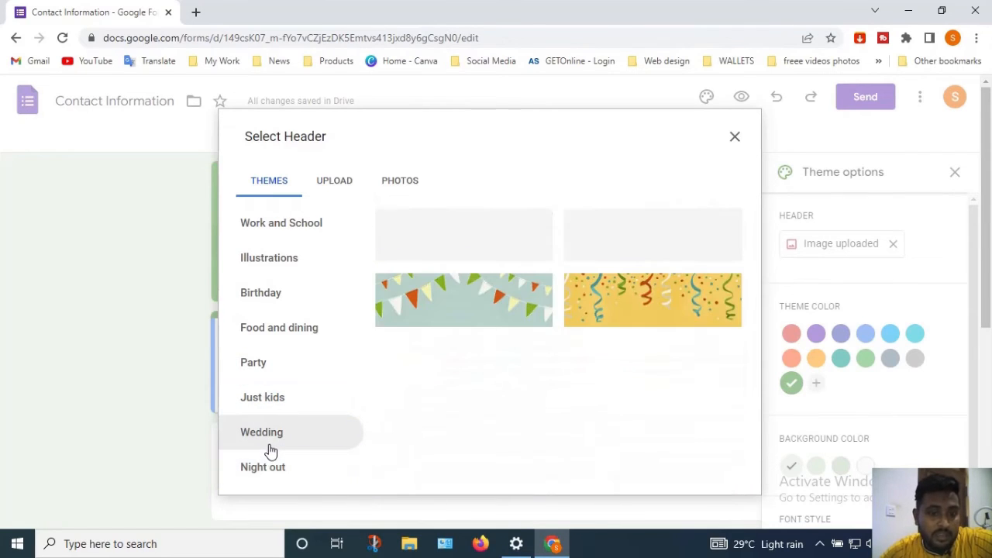
click(272, 469)
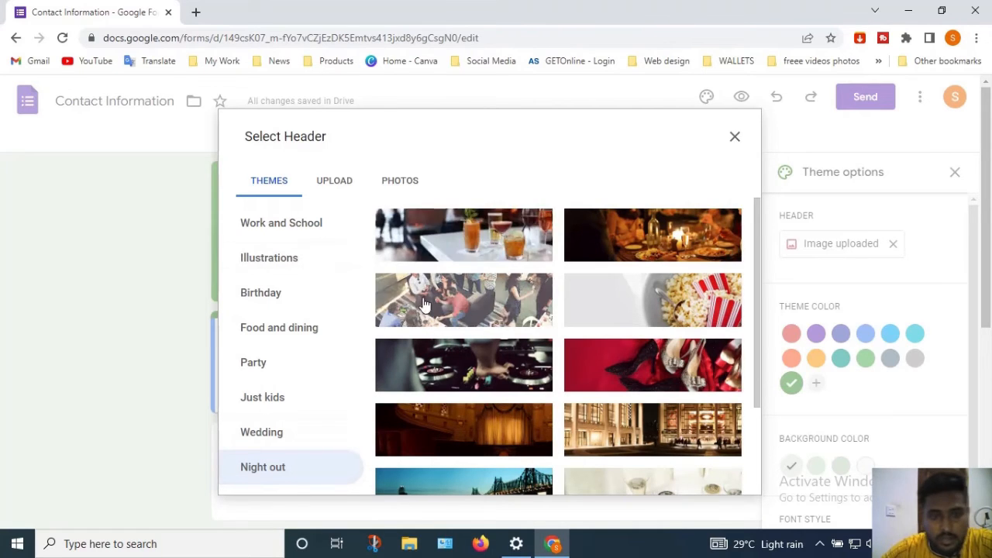
click(327, 192)
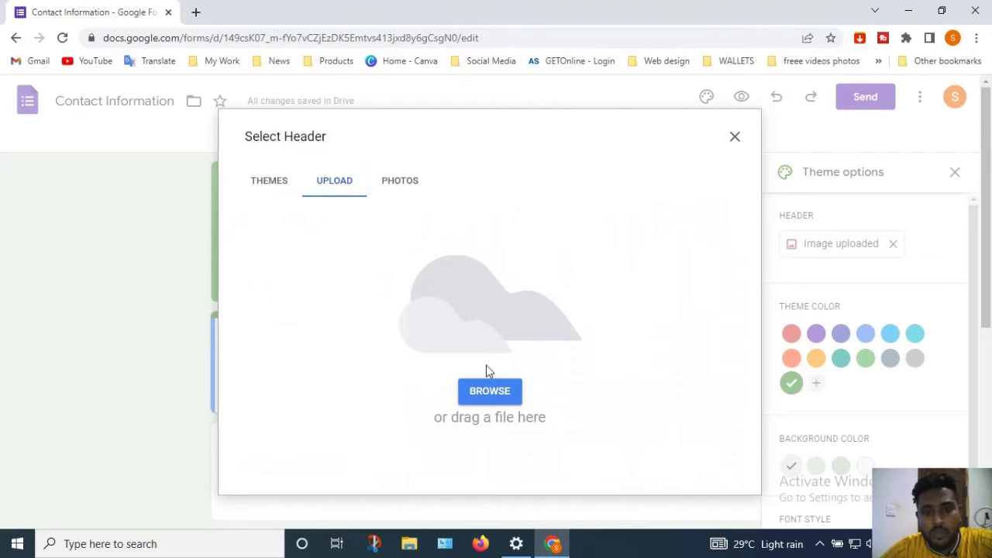
click(490, 391)
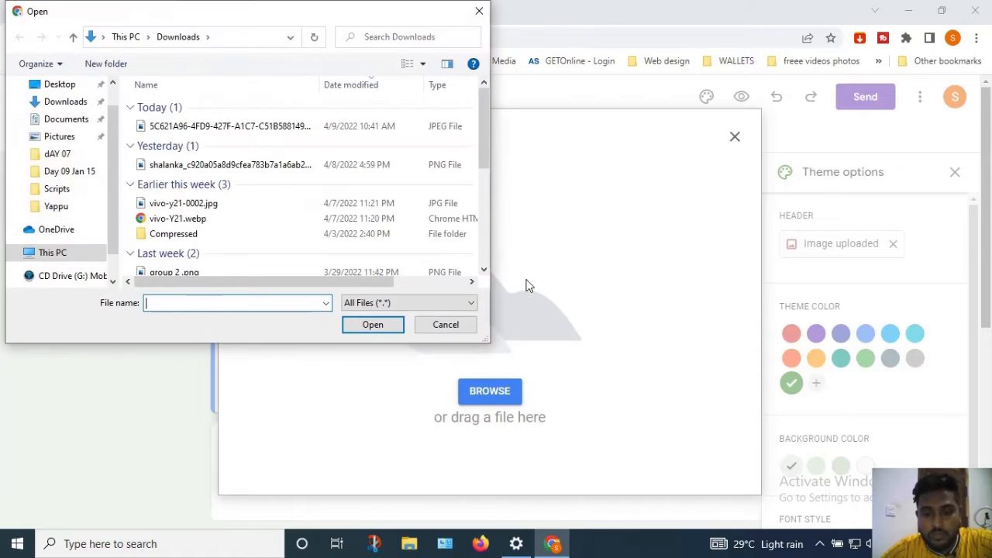
click(334, 129)
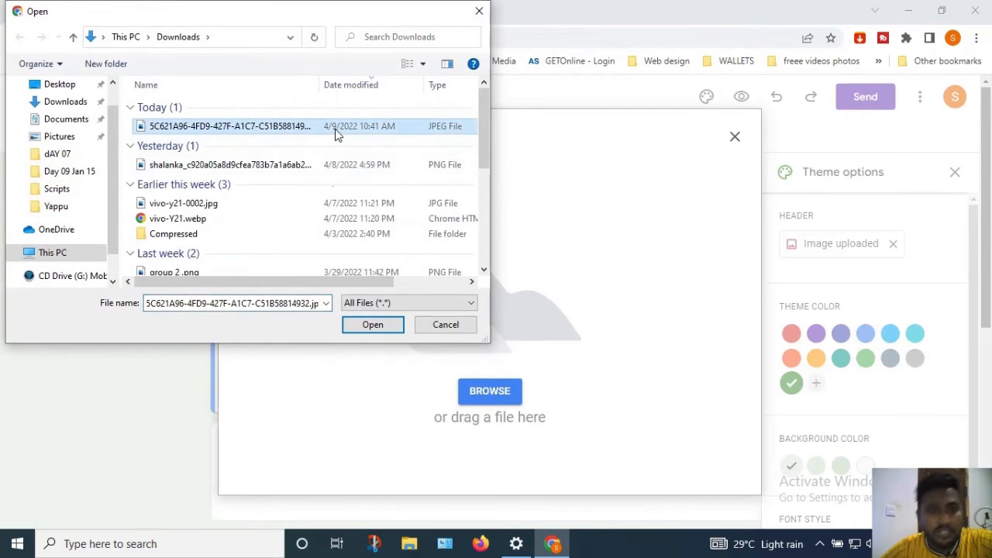
click(451, 327)
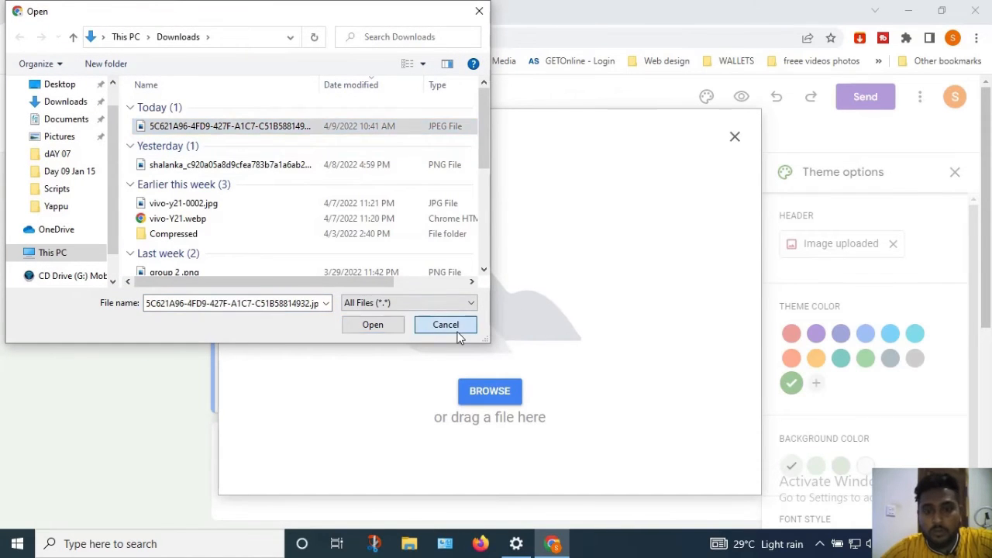
click(263, 179)
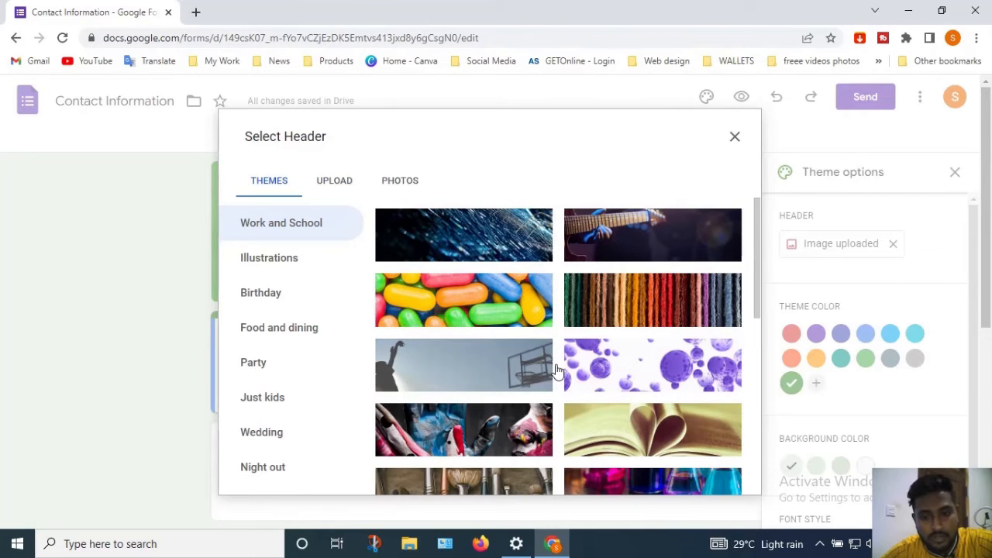
Insert the painted-hands Work and School image as the form header
click(496, 435)
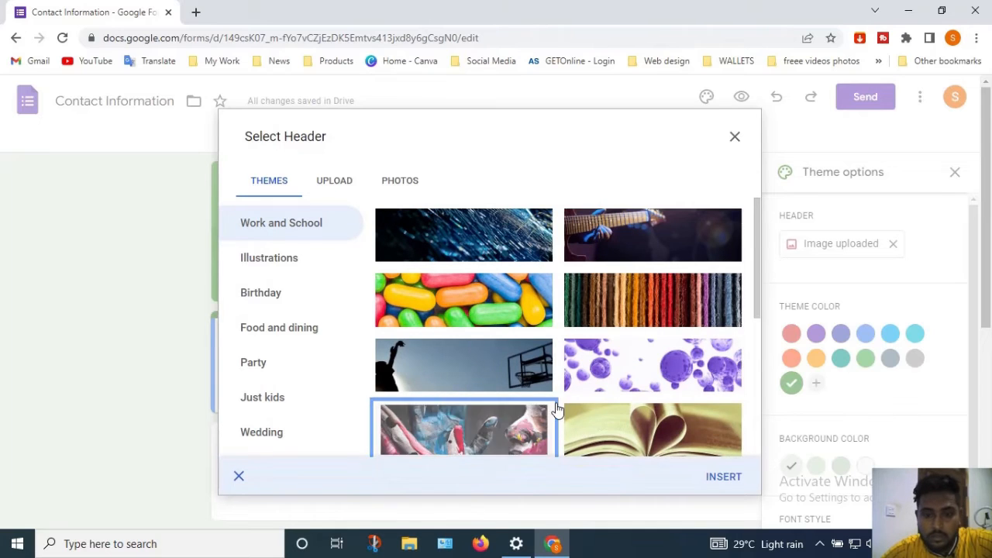
click(736, 482)
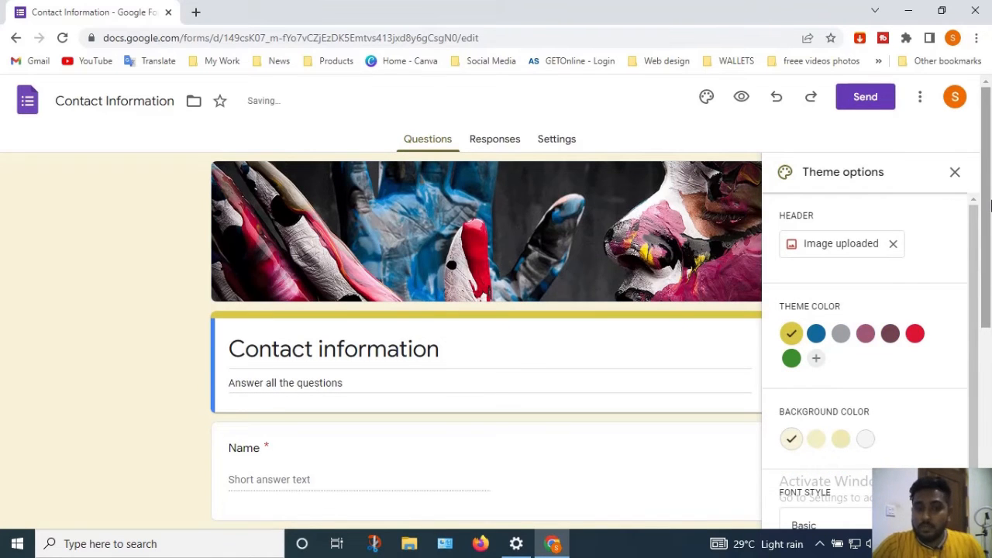
Switch the theme colour to blue and dismiss the browser notification
scroll(677, 225, down, 1)
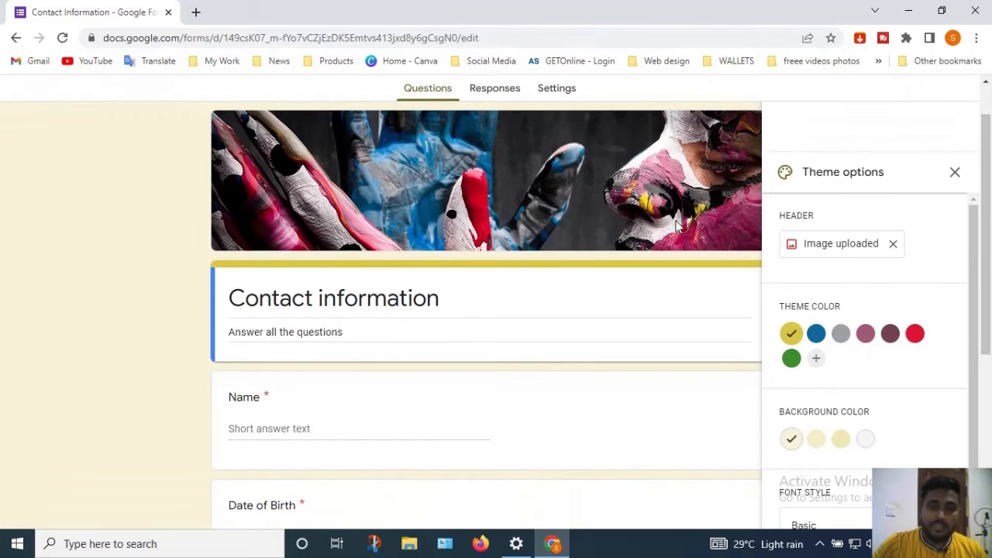
click(817, 337)
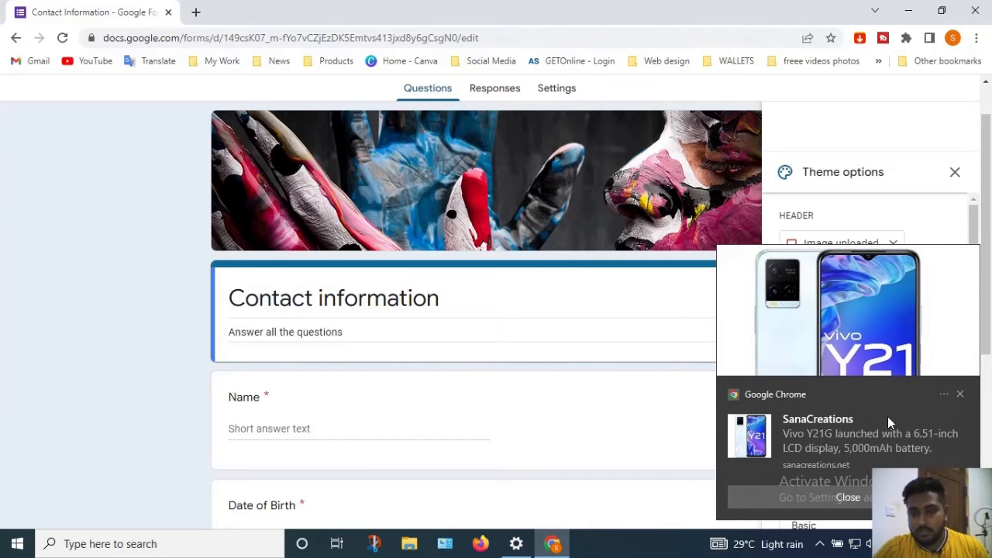
click(589, 431)
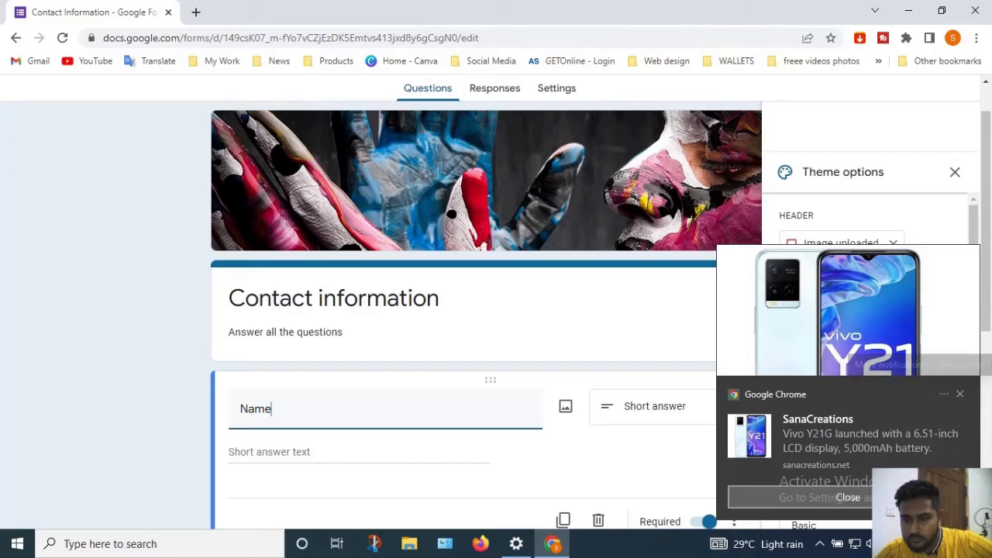
click(961, 396)
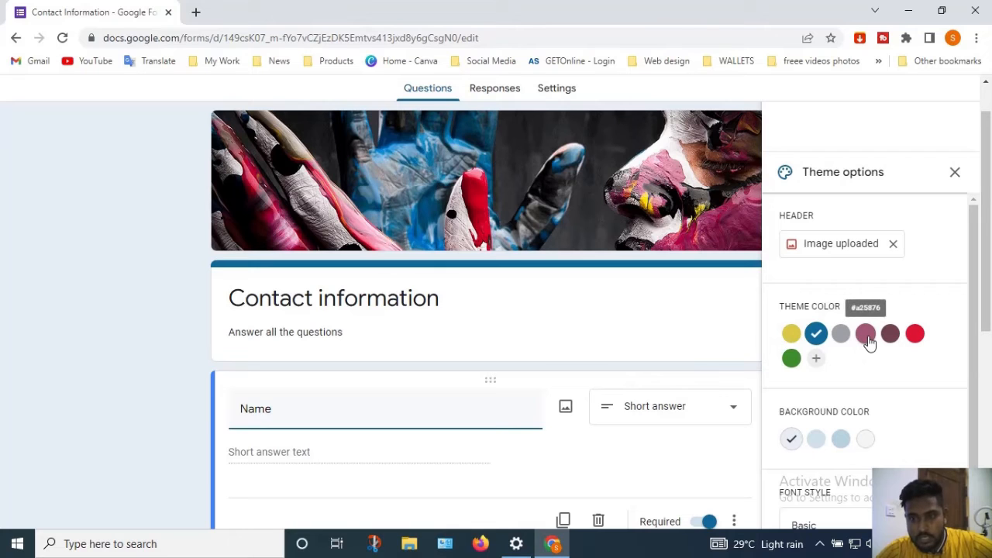
Compare pink, green, red and yellow theme colours, then return to blue
click(865, 333)
click(793, 359)
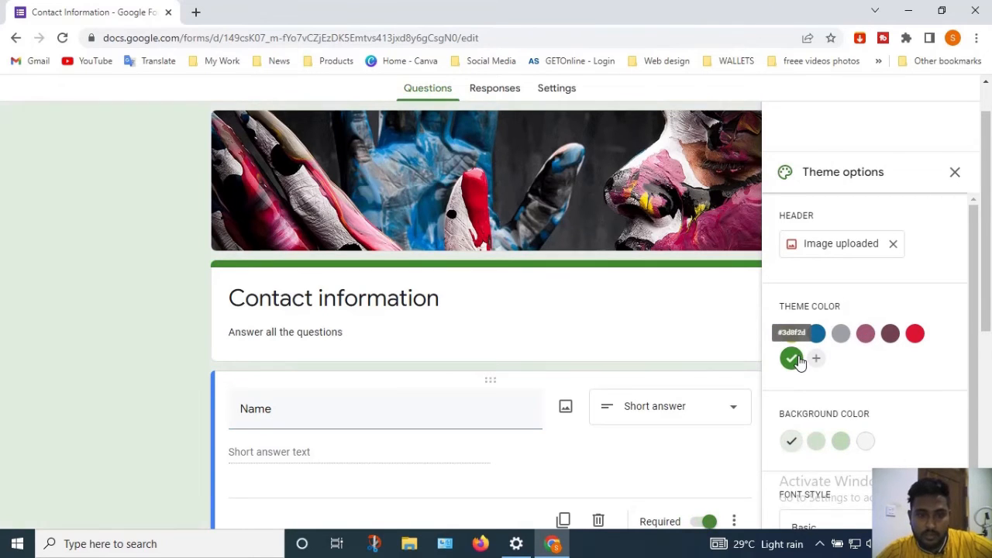
drag(989, 216, 989, 264)
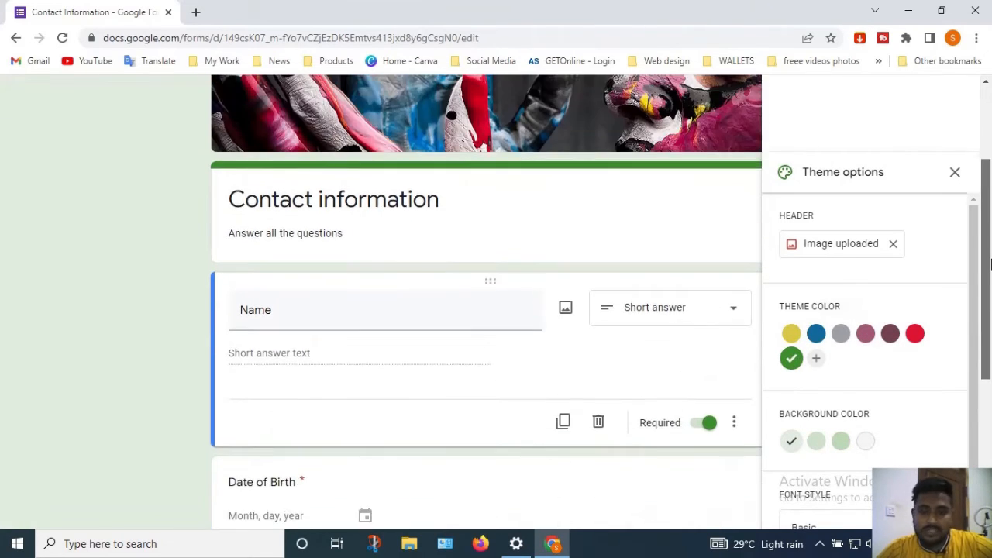
click(919, 337)
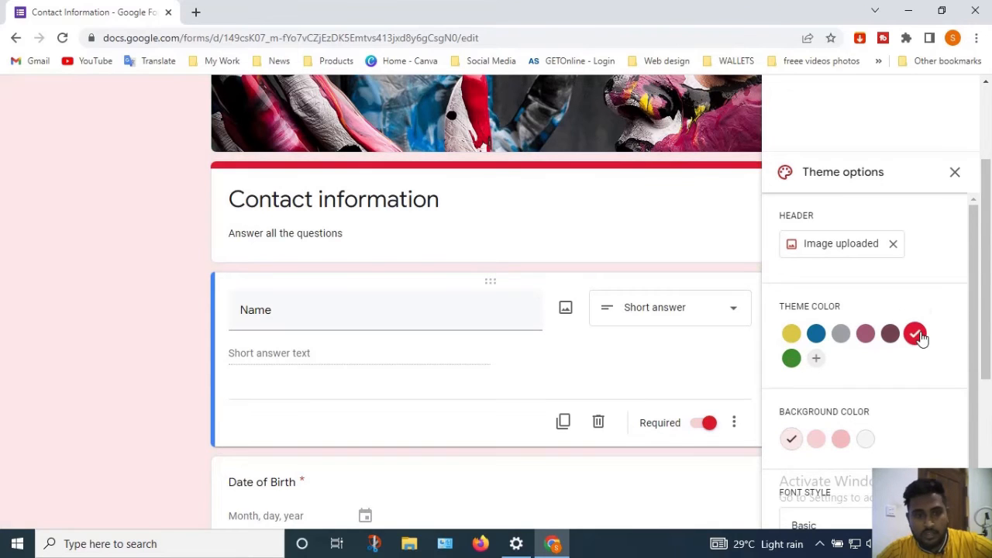
click(792, 335)
click(816, 340)
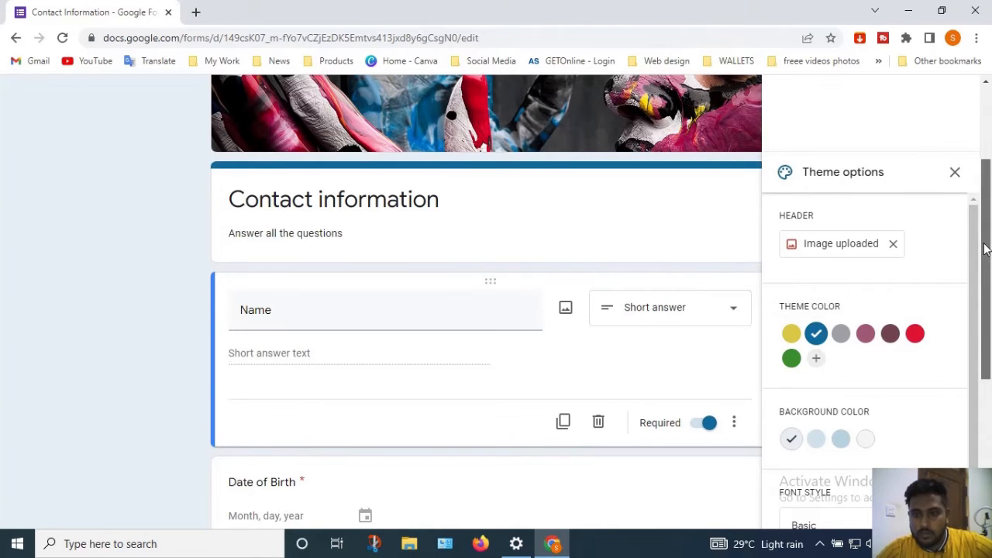
drag(984, 248, 989, 273)
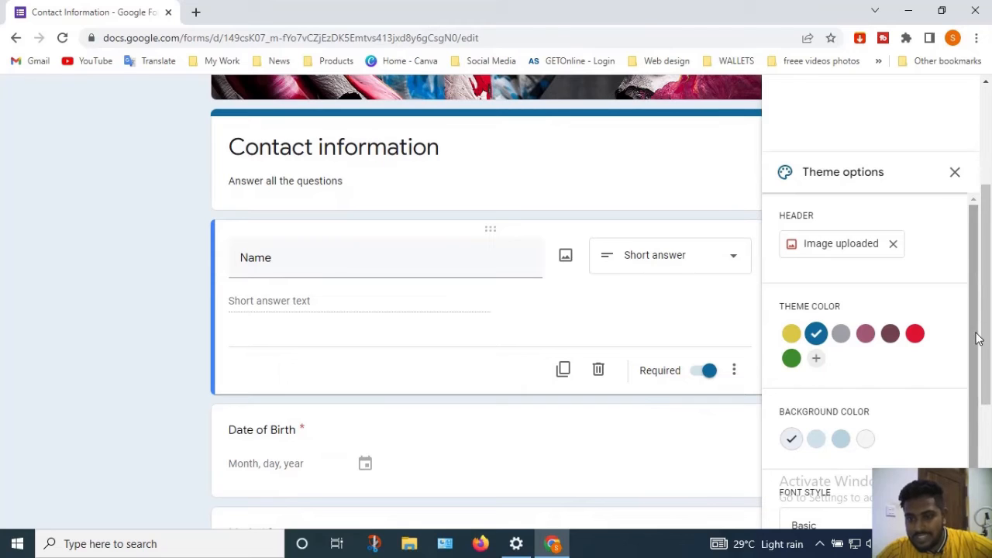
drag(976, 328, 979, 409)
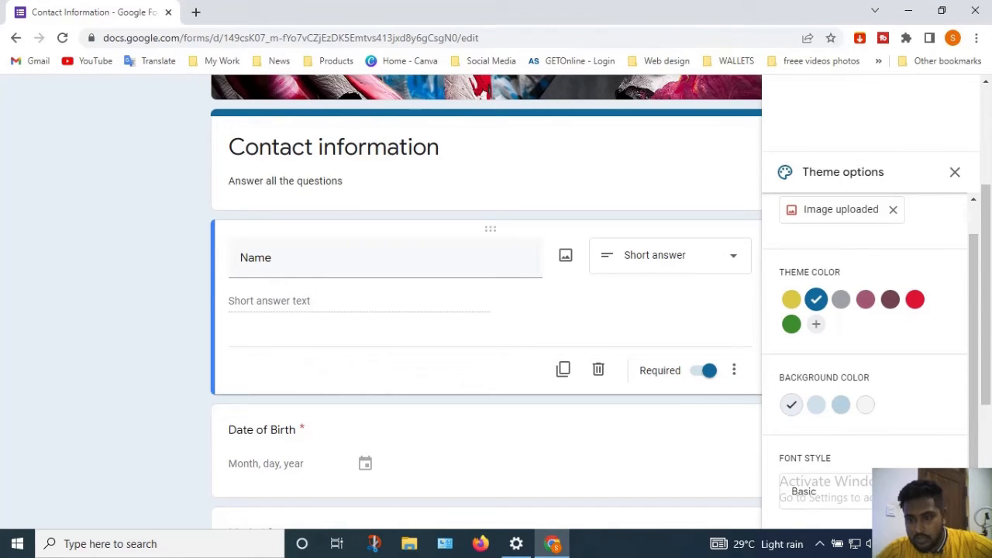
Try the Decorative, Formal and Playful font styles, keep Decorative, and close theme options
click(829, 490)
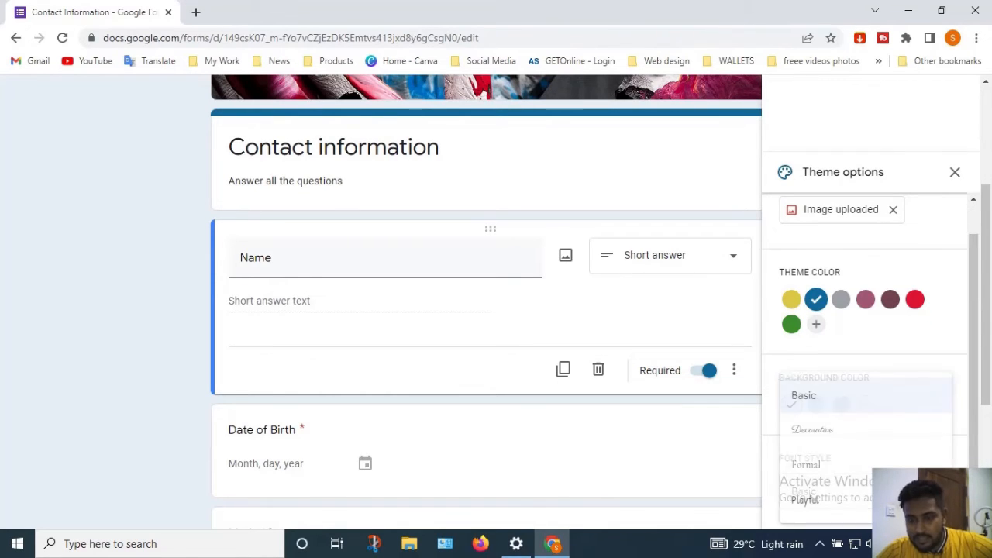
click(848, 441)
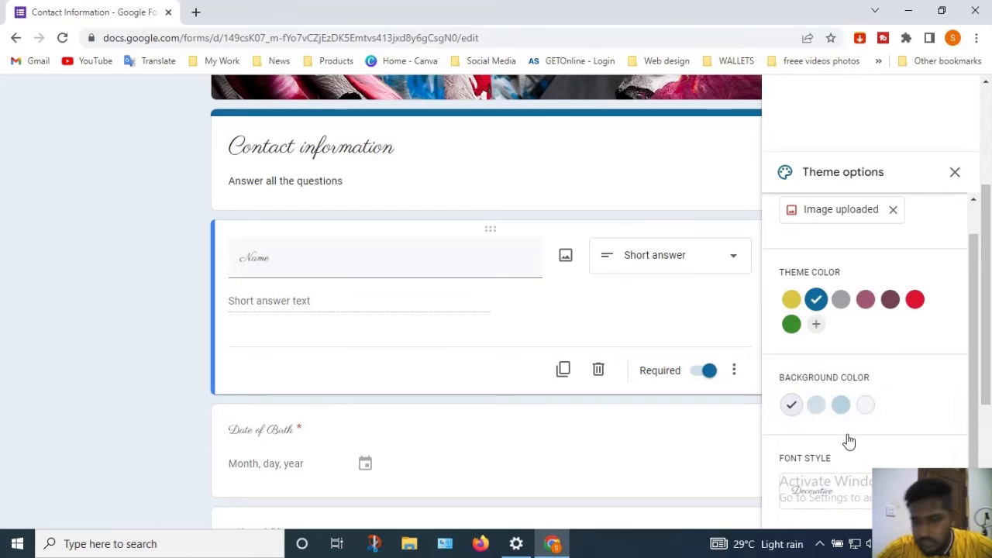
click(852, 486)
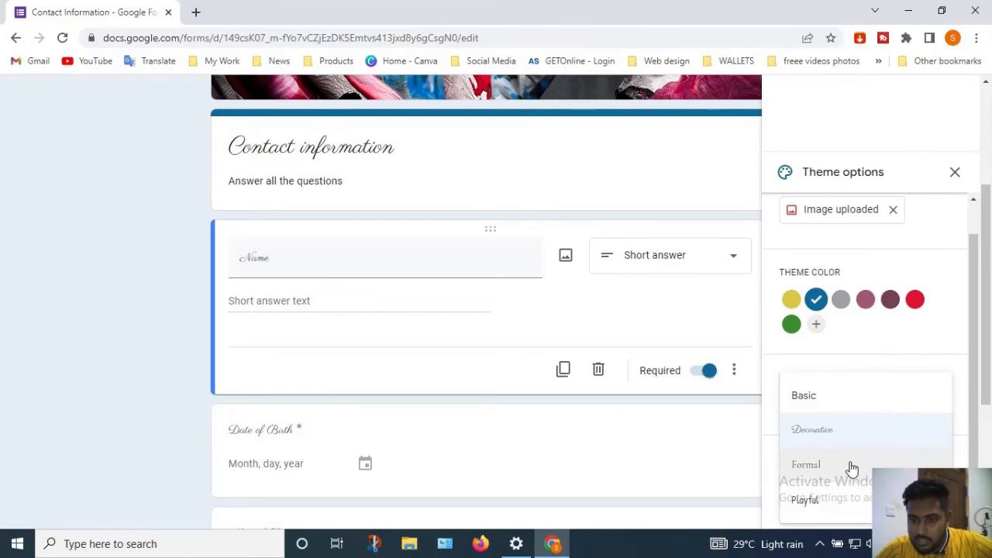
click(852, 468)
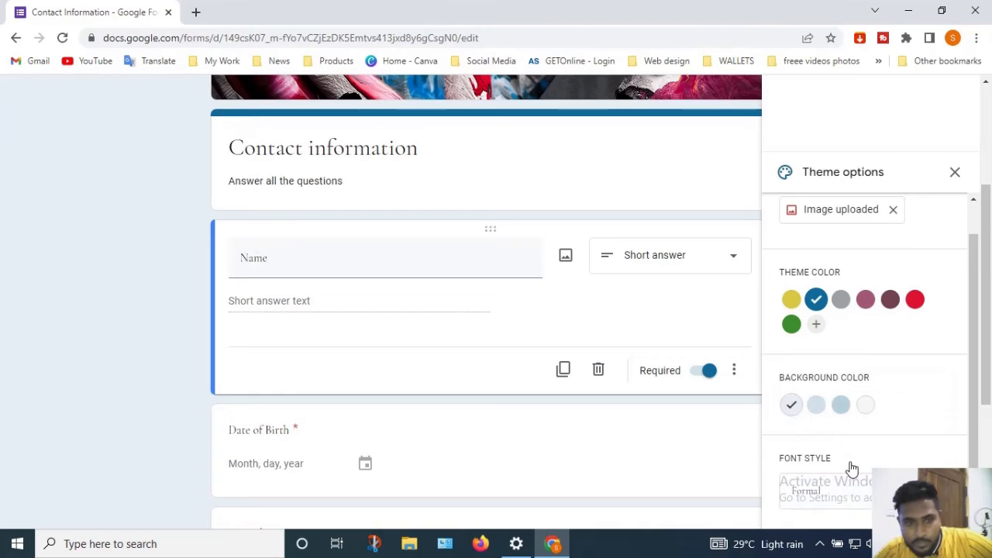
click(843, 498)
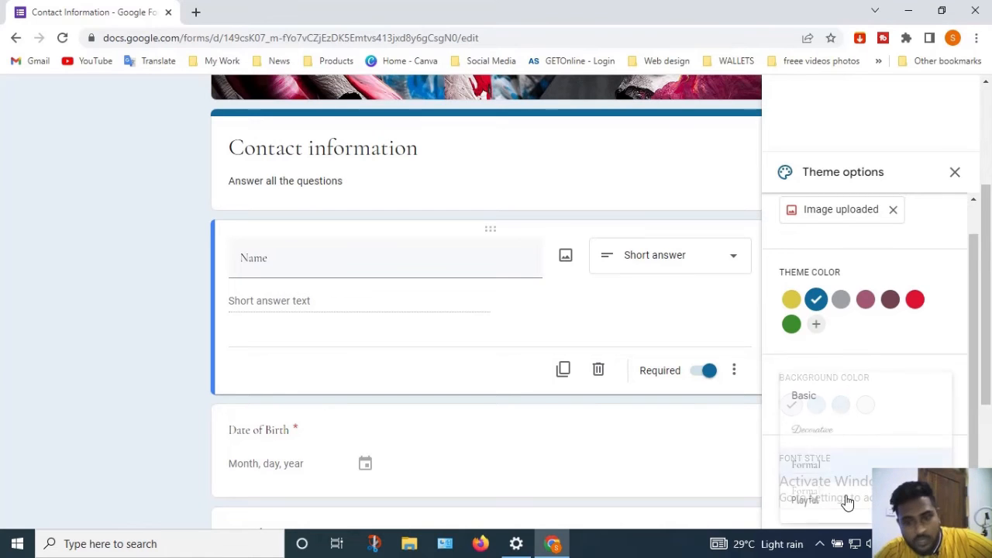
click(840, 505)
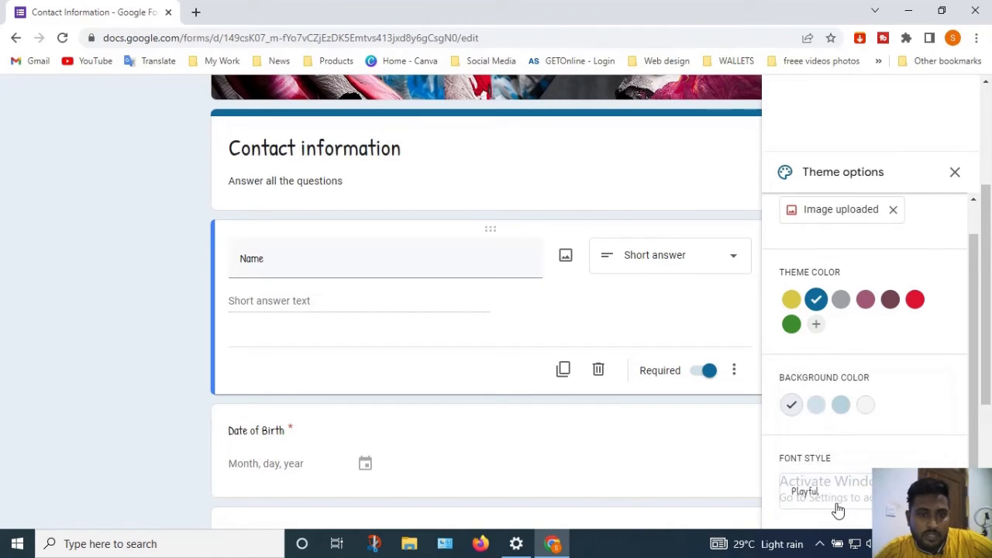
click(841, 499)
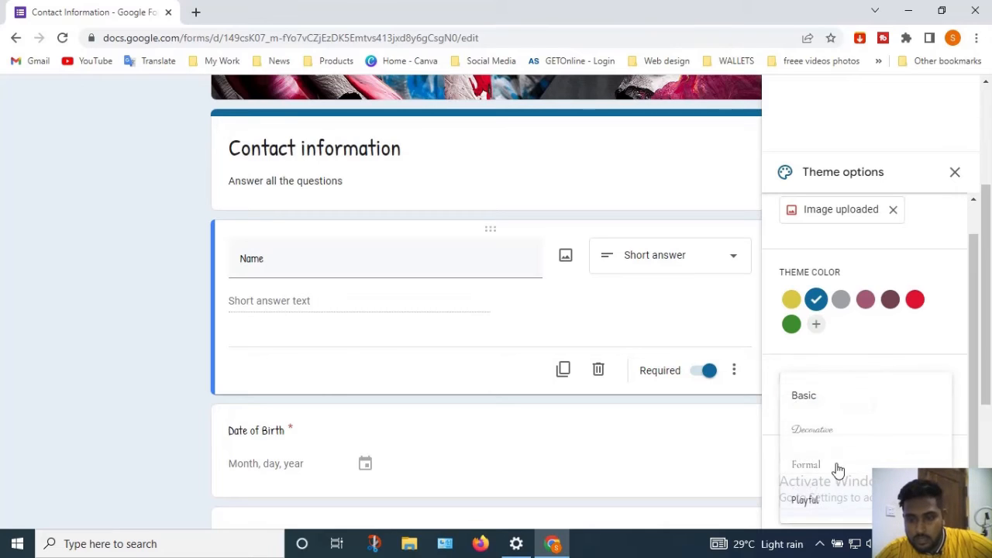
click(834, 439)
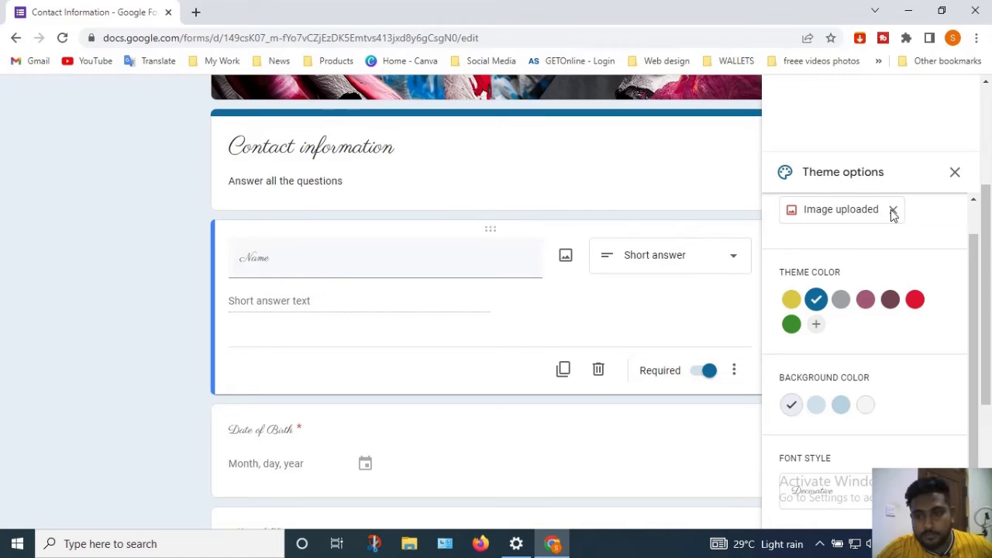
click(954, 172)
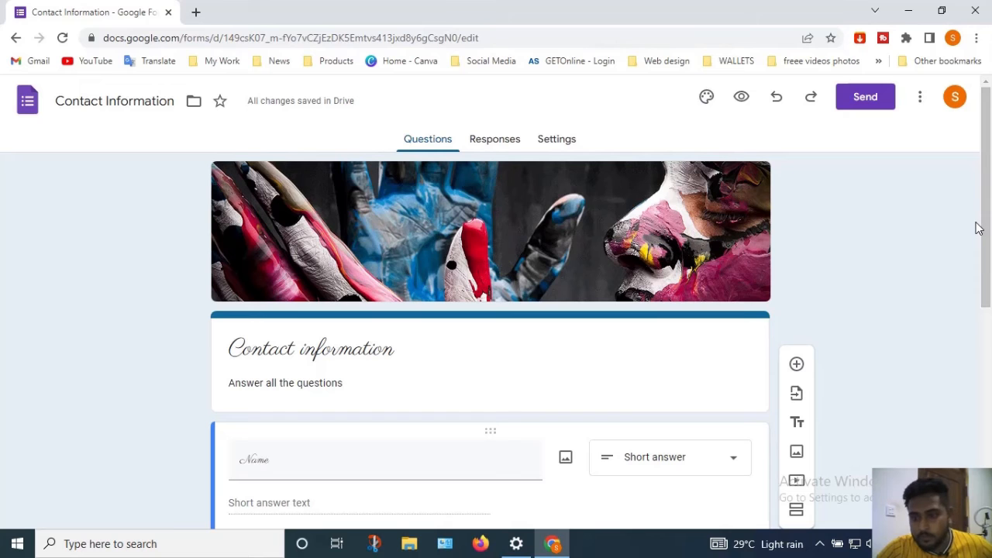
drag(988, 275, 989, 351)
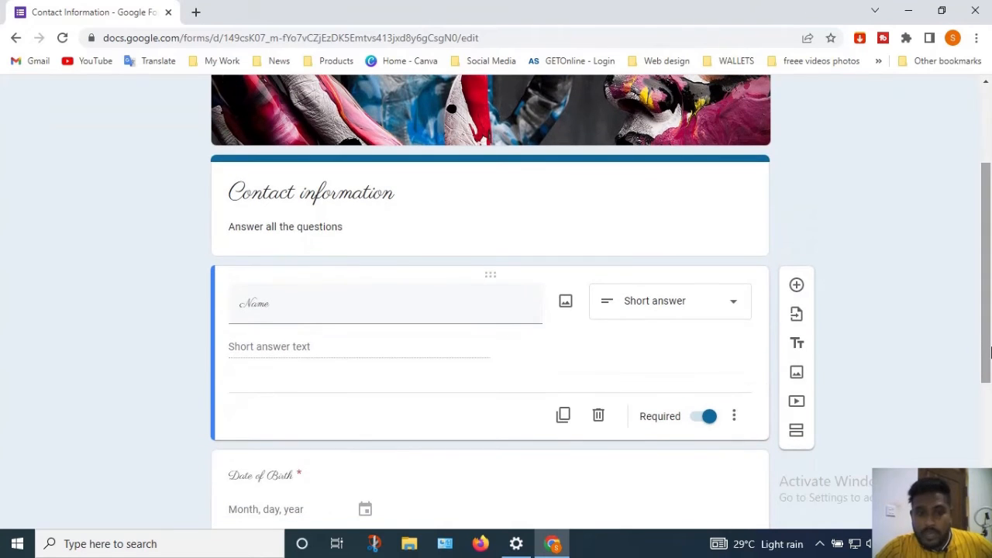
scroll(989, 352, down, 4)
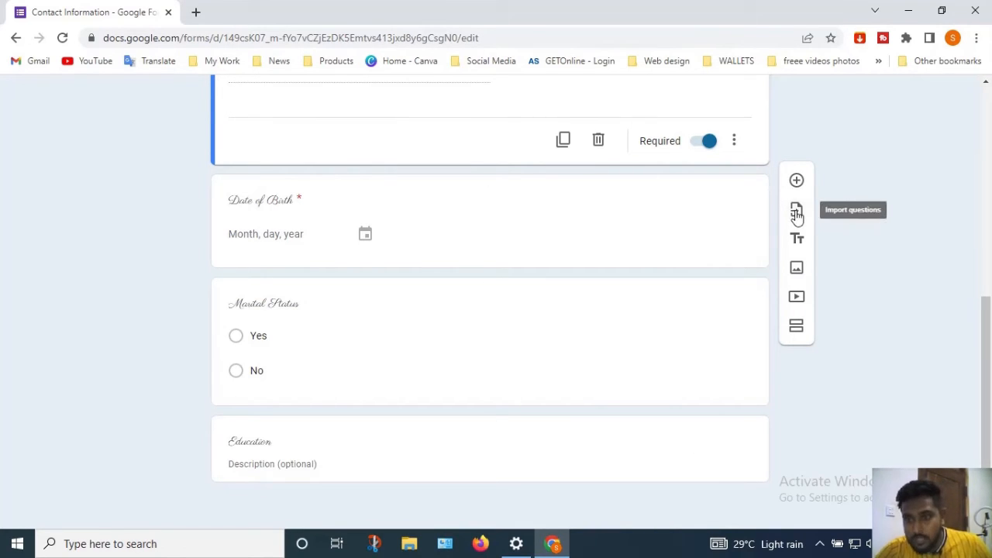
Undo a misplaced section break, then insert a new section after the Education item
click(798, 325)
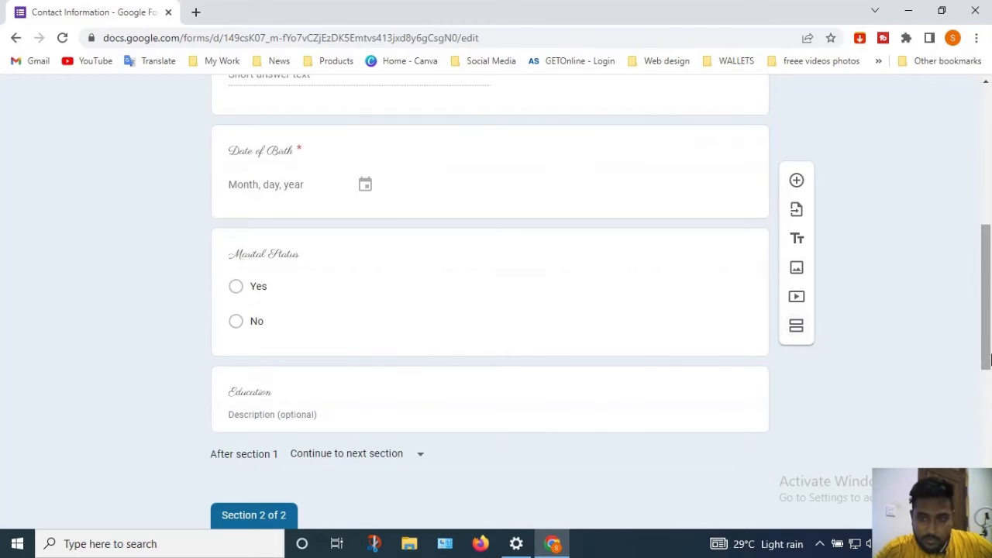
drag(987, 300, 987, 411)
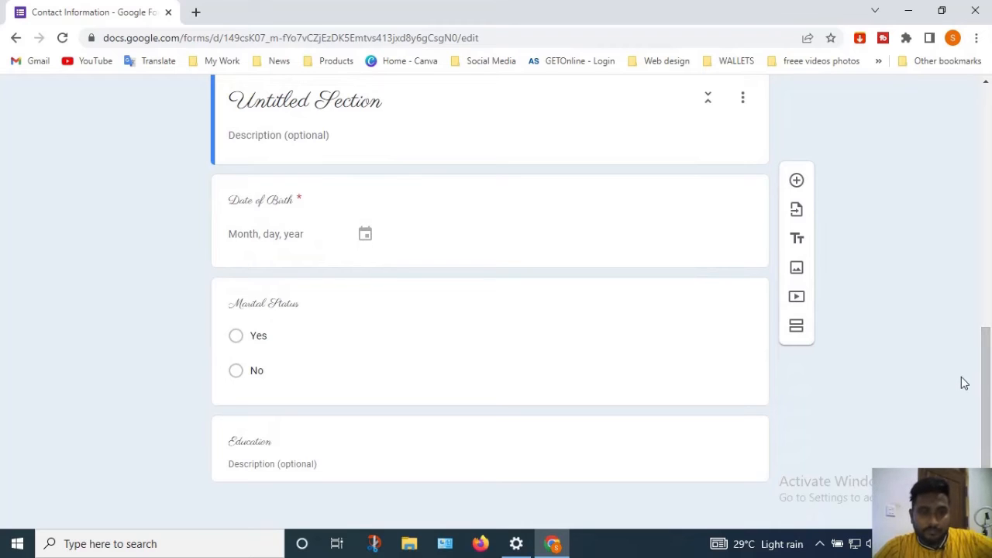
drag(988, 397, 989, 237)
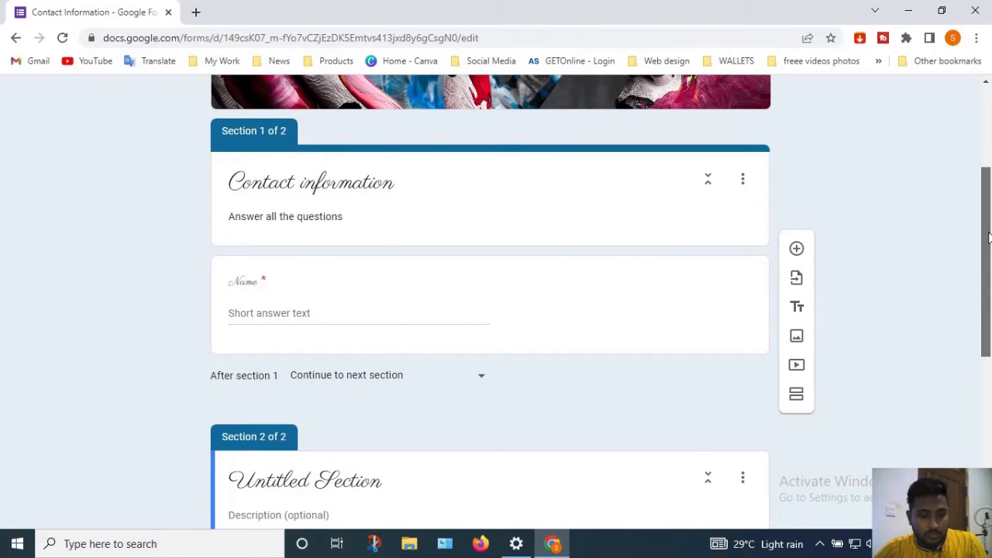
key(ctrl+z)
drag(989, 238, 991, 436)
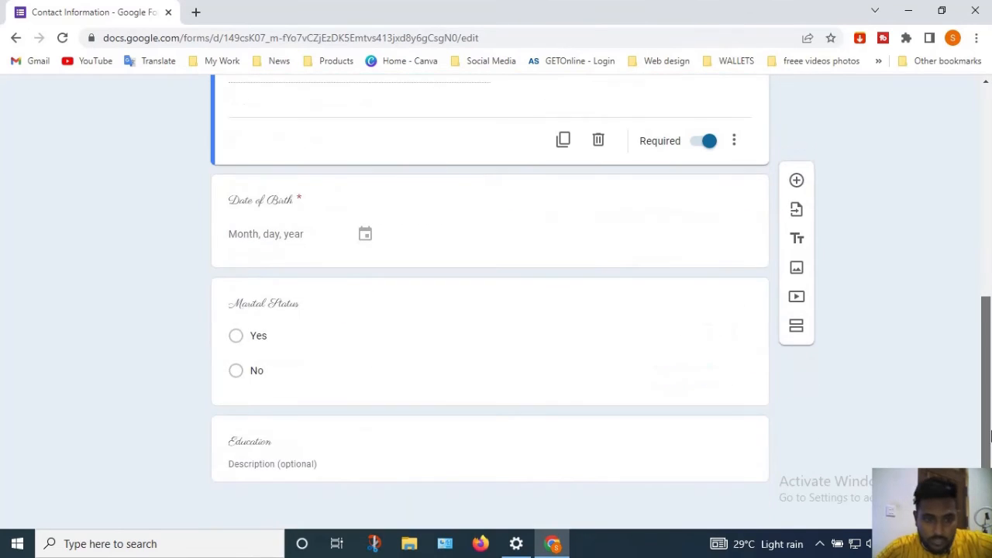
click(581, 459)
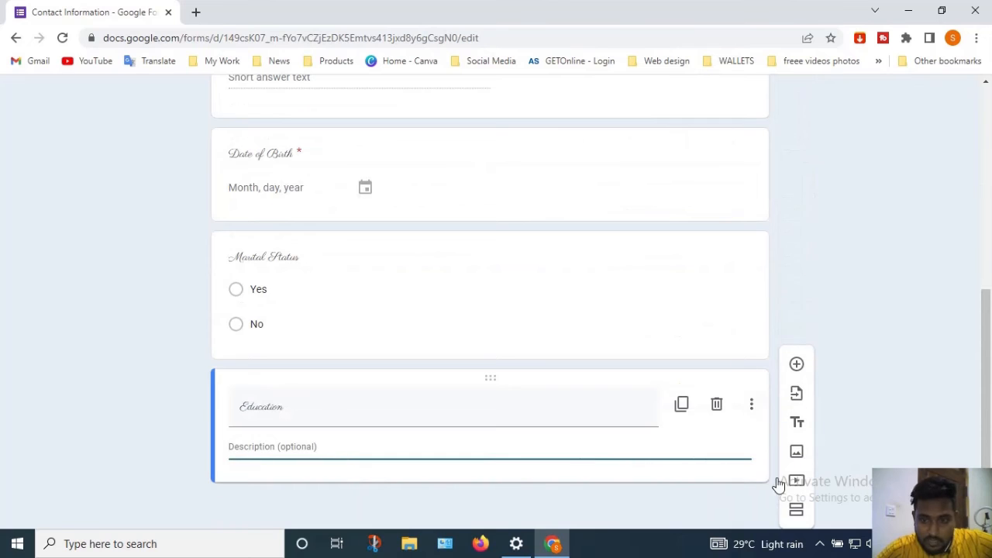
click(800, 513)
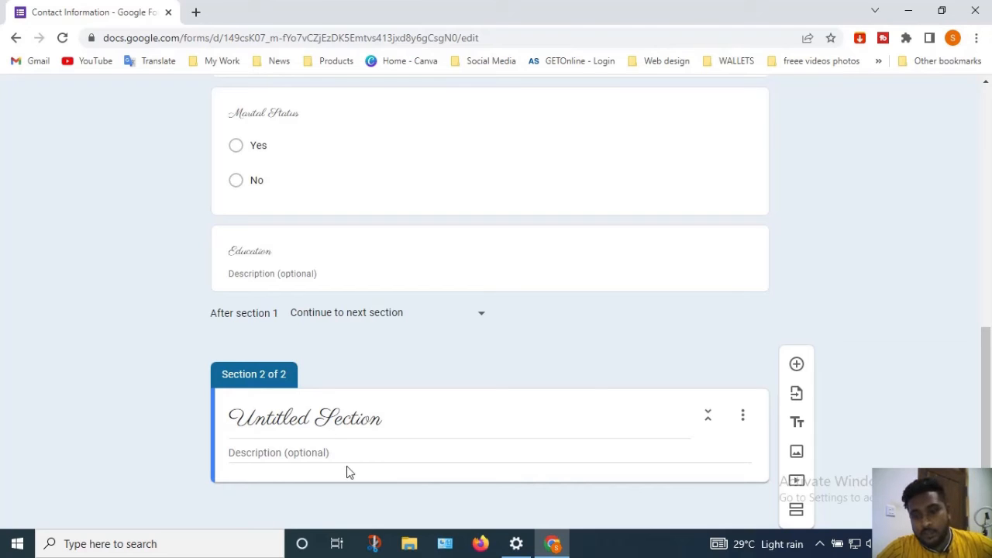
Add a Multiple choice question to Section 2 and mark it Required
click(797, 366)
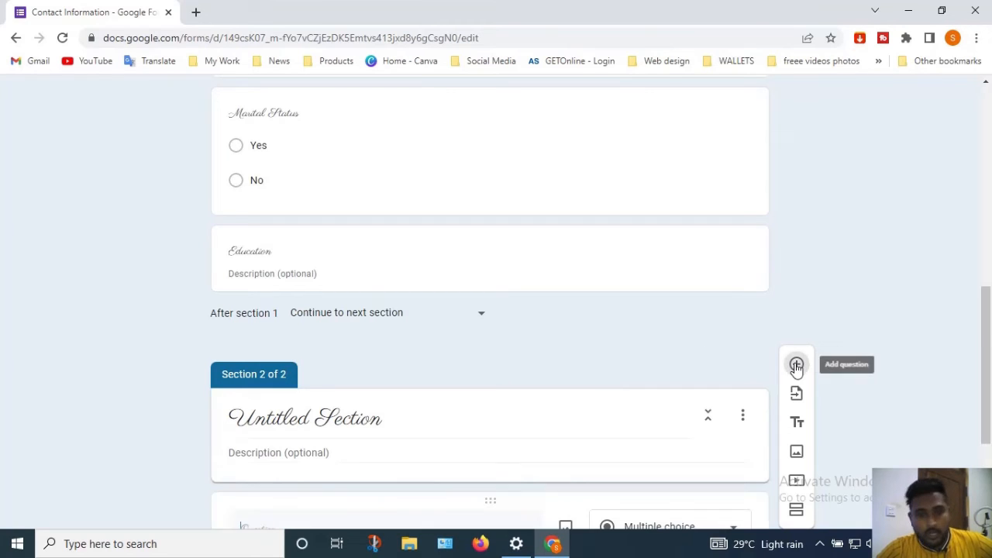
drag(986, 310, 986, 391)
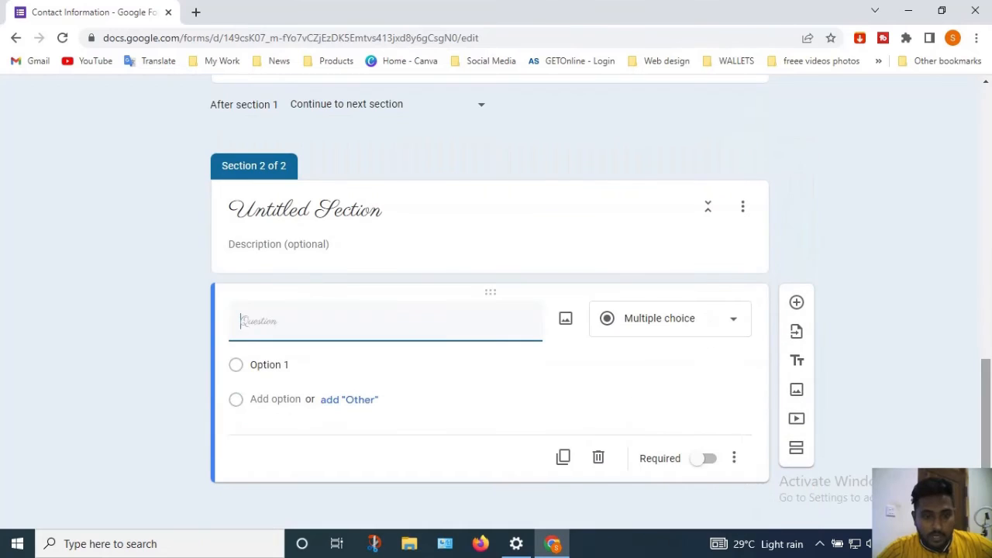
click(695, 320)
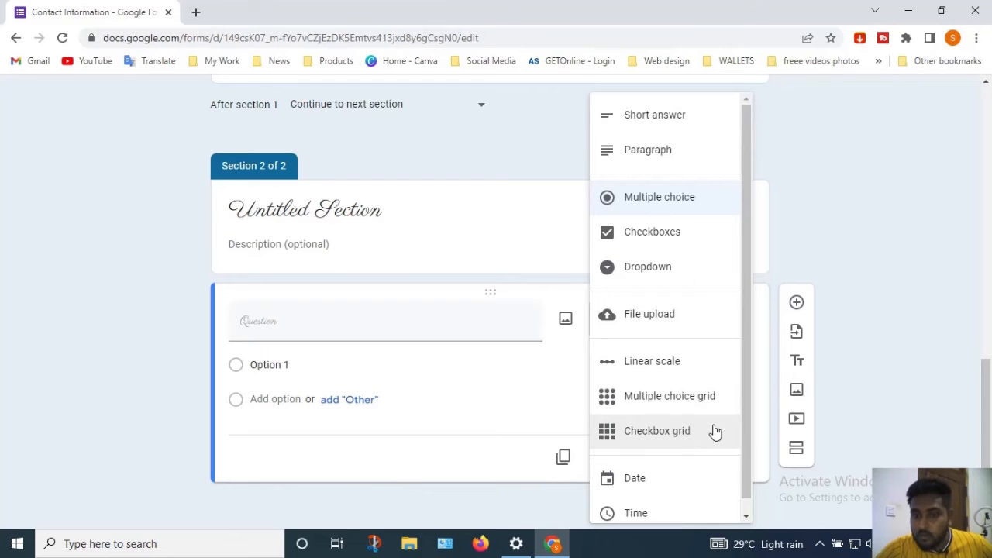
drag(746, 412, 749, 469)
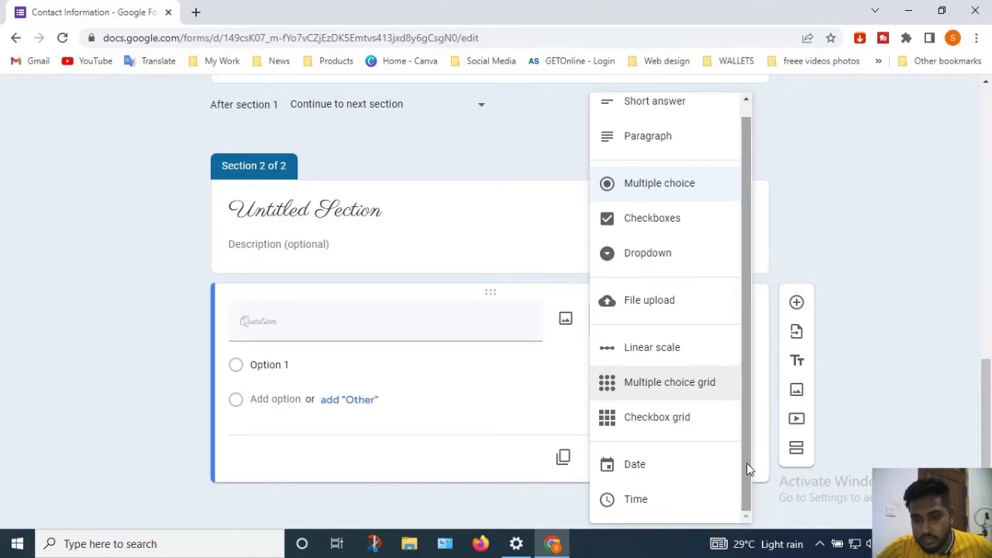
click(504, 425)
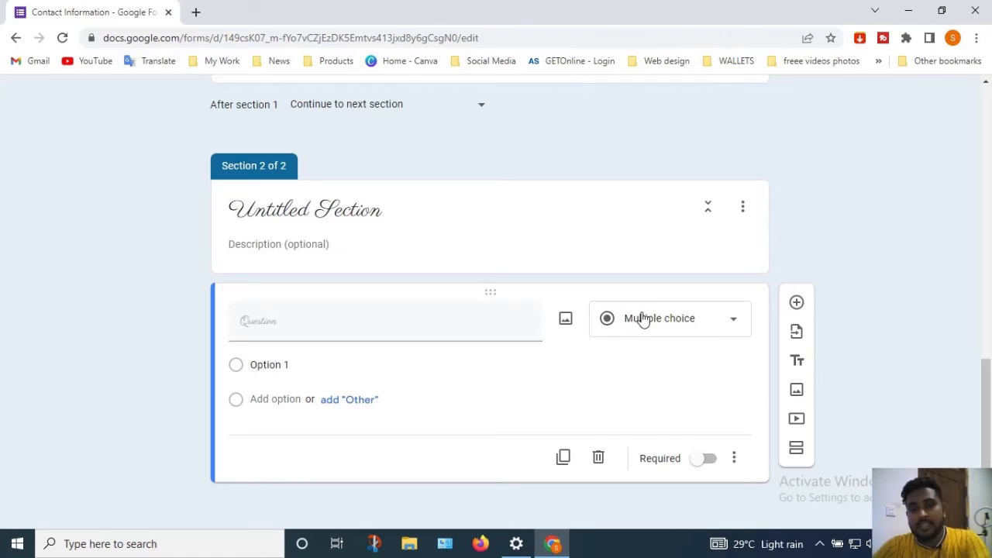
click(643, 320)
click(493, 400)
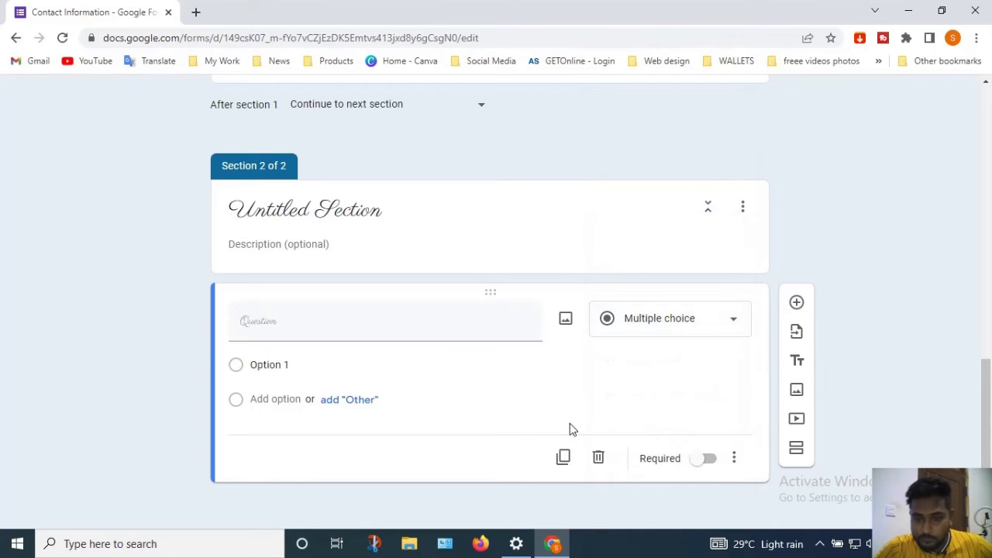
click(709, 460)
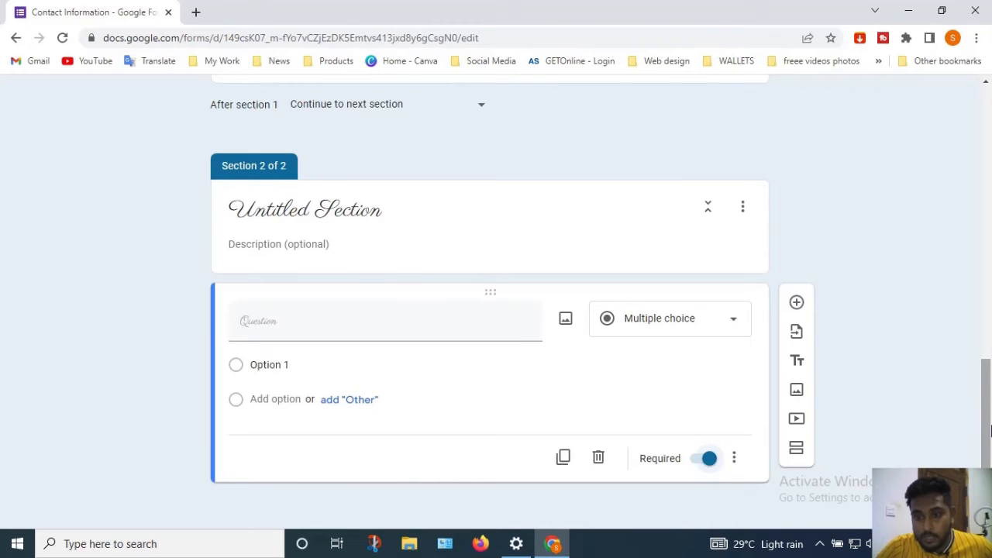
drag(990, 430, 981, 116)
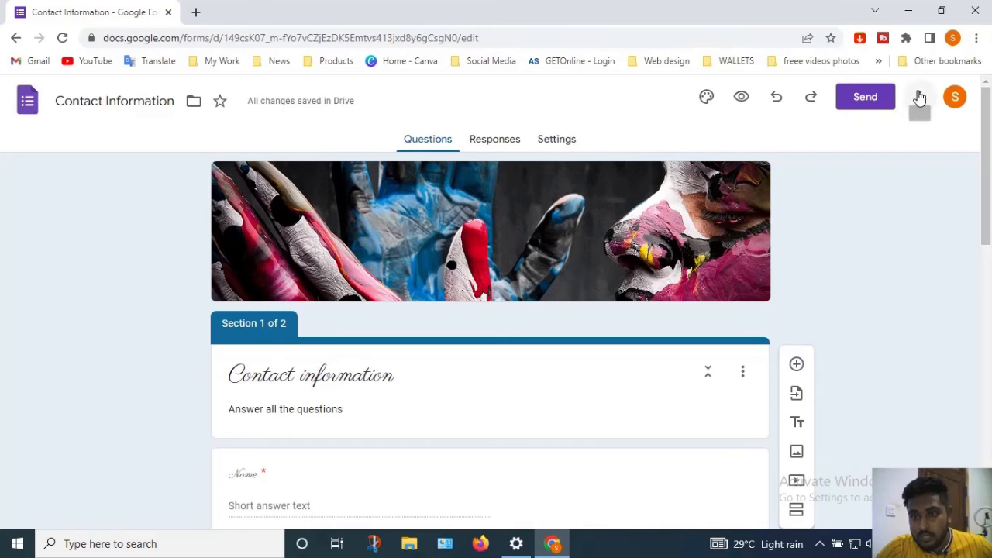
Preview the form in a new tab and try advancing without answering
click(734, 106)
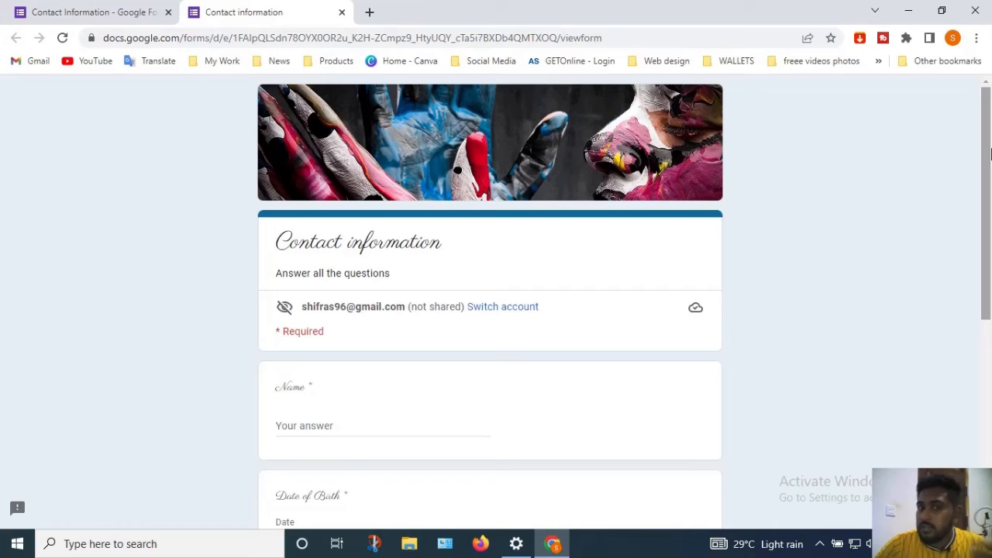
drag(990, 154, 991, 371)
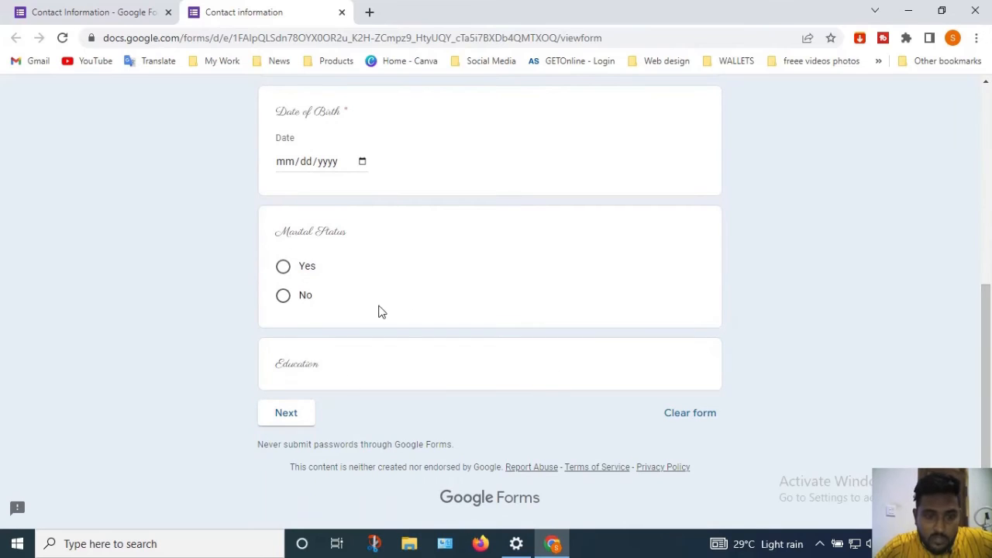
click(280, 419)
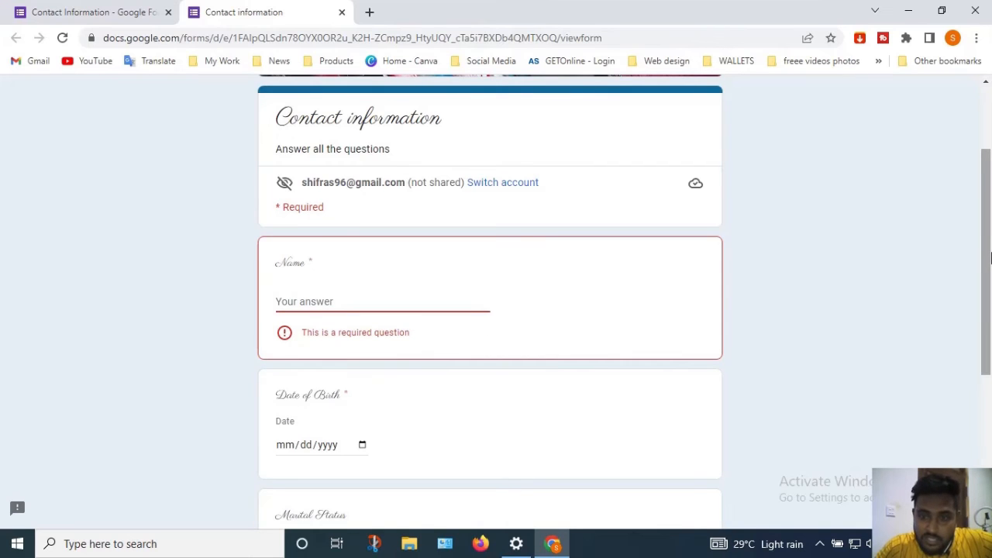
mouse_move(989, 258)
mouse_down()
mouse_move(989, 440)
mouse_move(991, 254)
mouse_up()
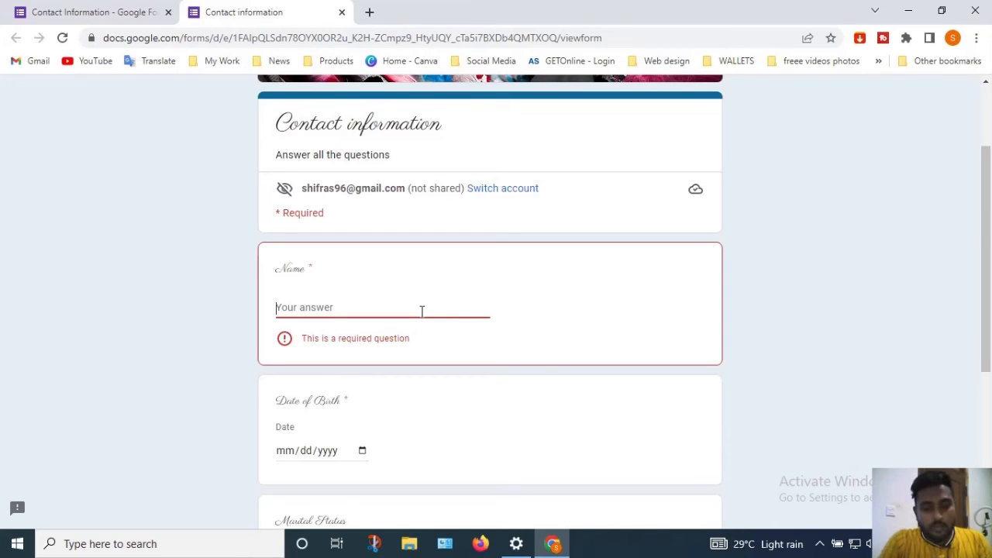
text(shifras)
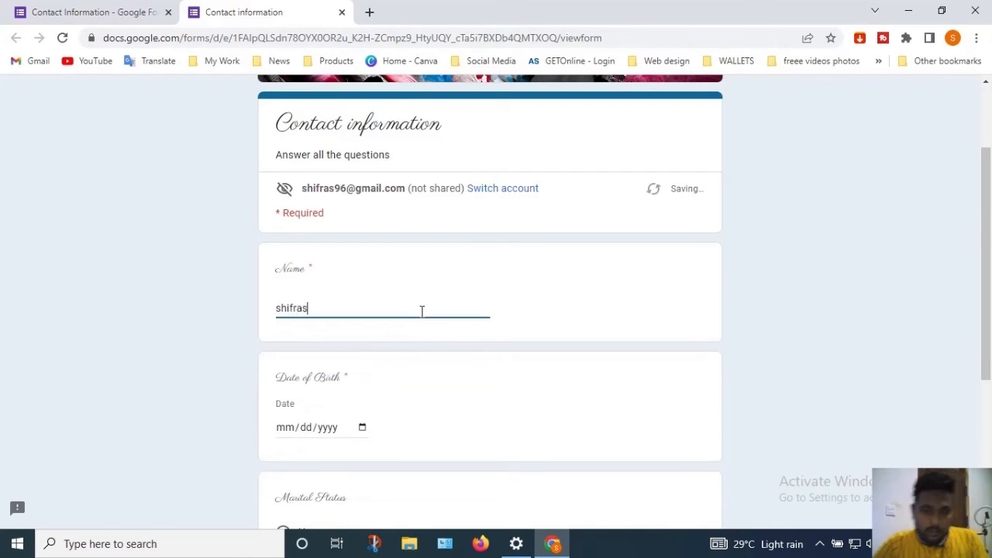
click(364, 427)
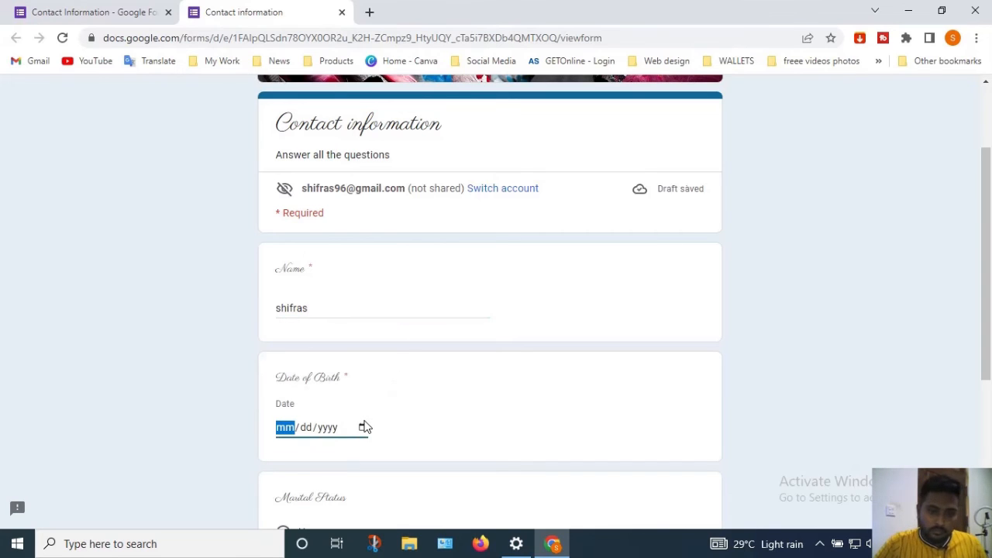
scroll(649, 224, down, 3)
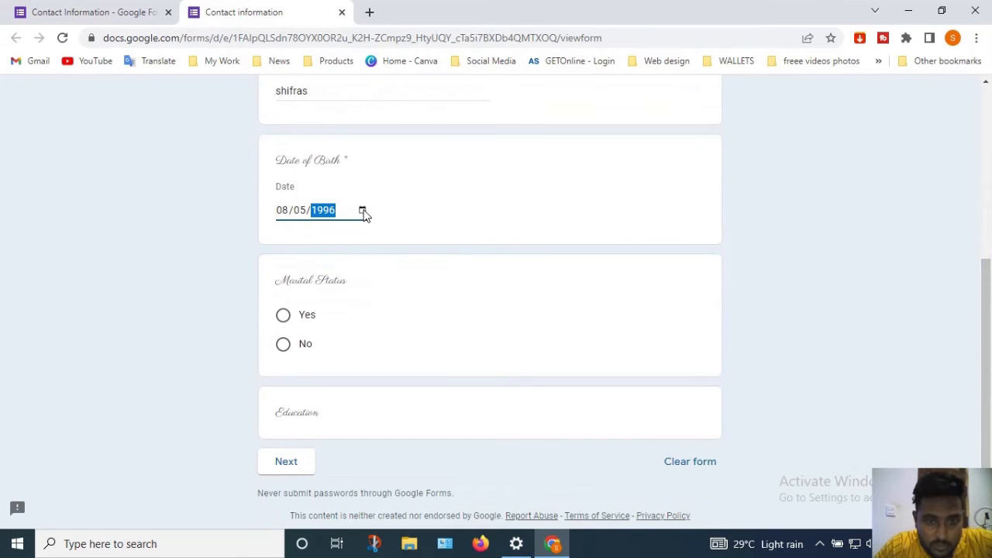
click(362, 211)
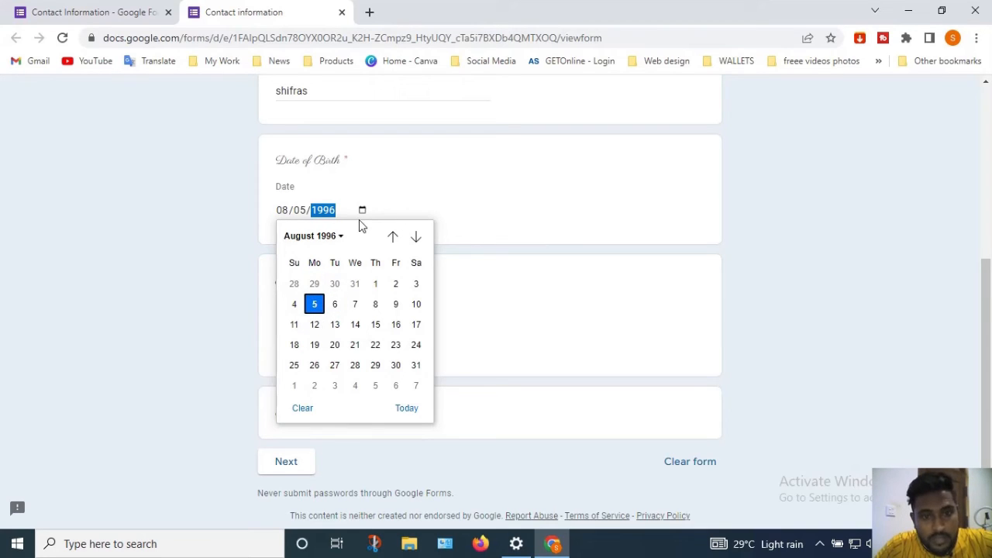
click(696, 252)
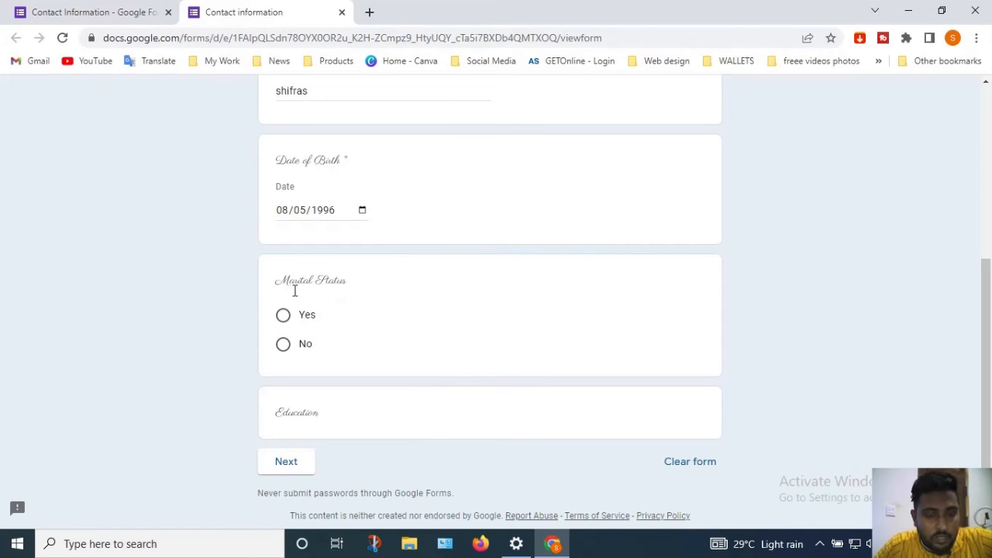
click(293, 319)
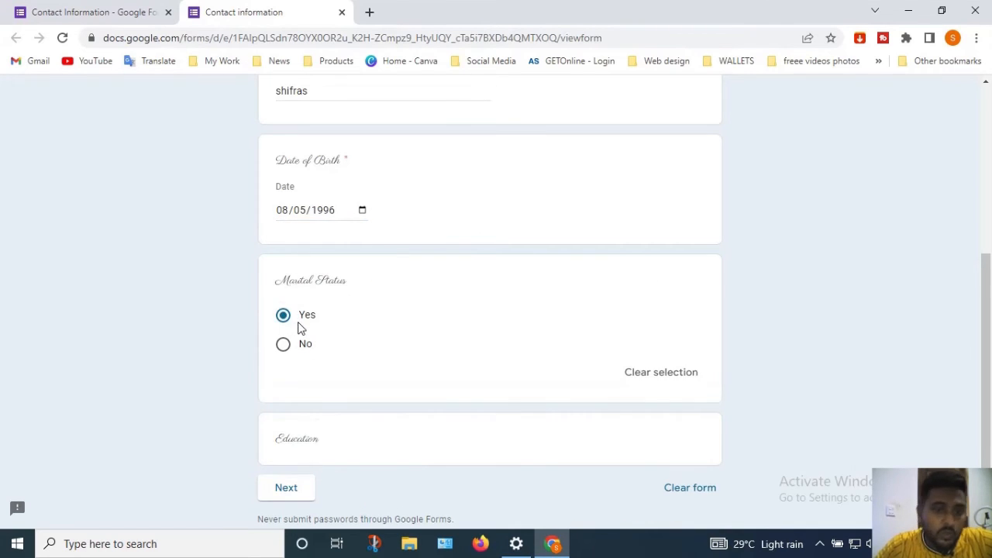
drag(990, 353, 990, 387)
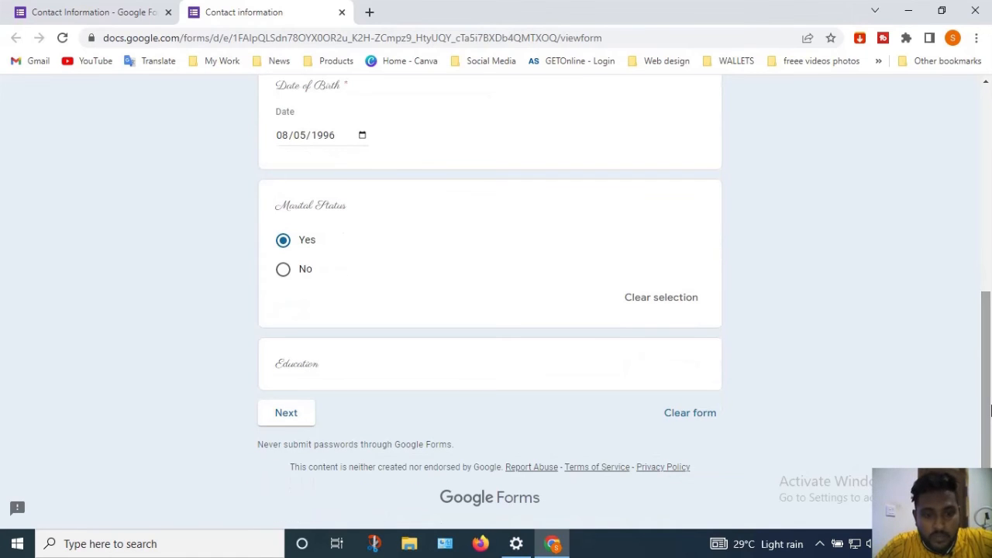
click(298, 424)
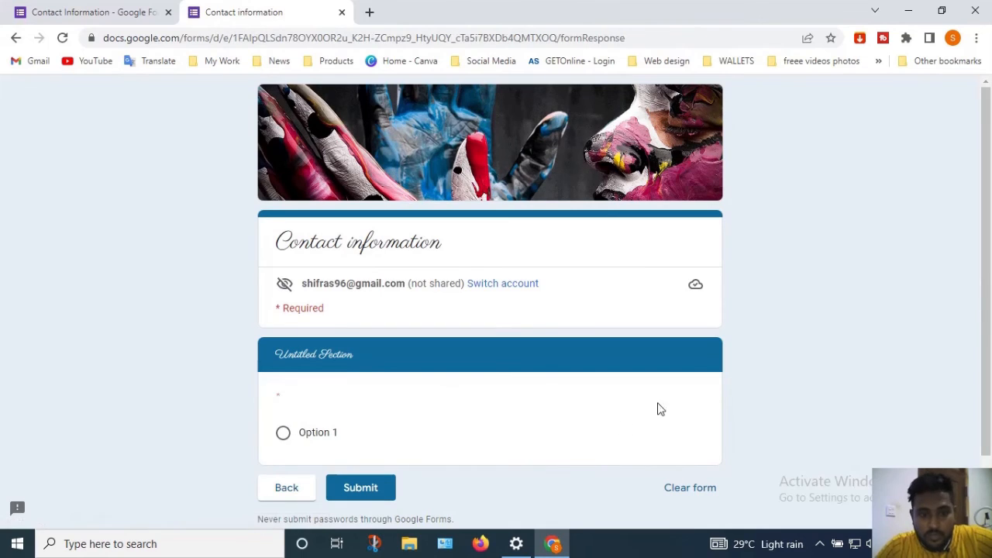
Scroll through the preview, then close it to return to the form editor
drag(990, 183, 991, 300)
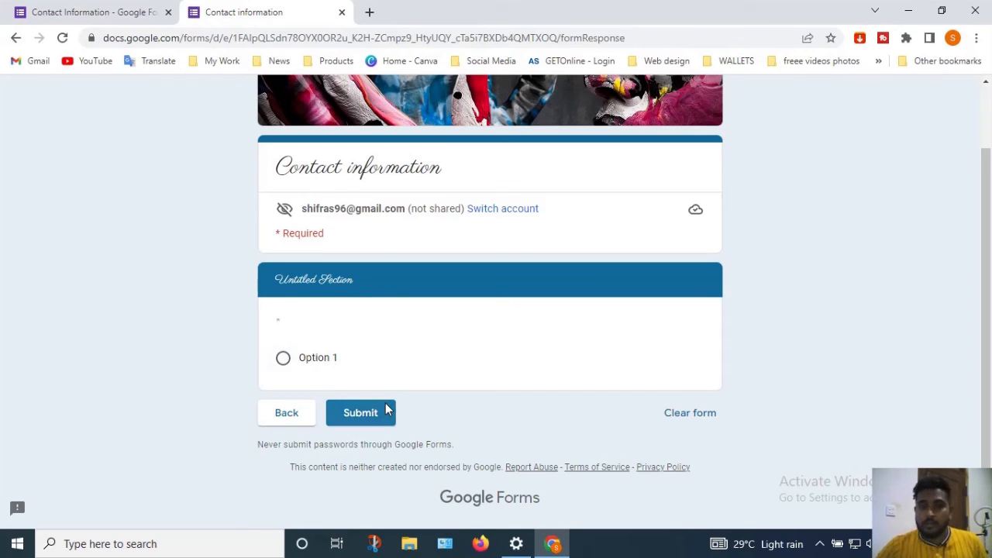
drag(985, 302, 988, 72)
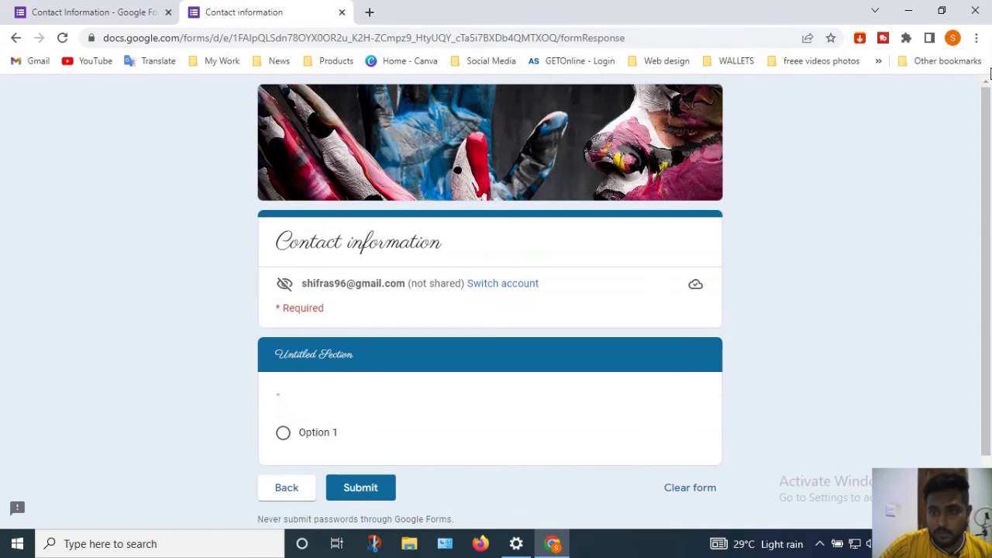
click(340, 12)
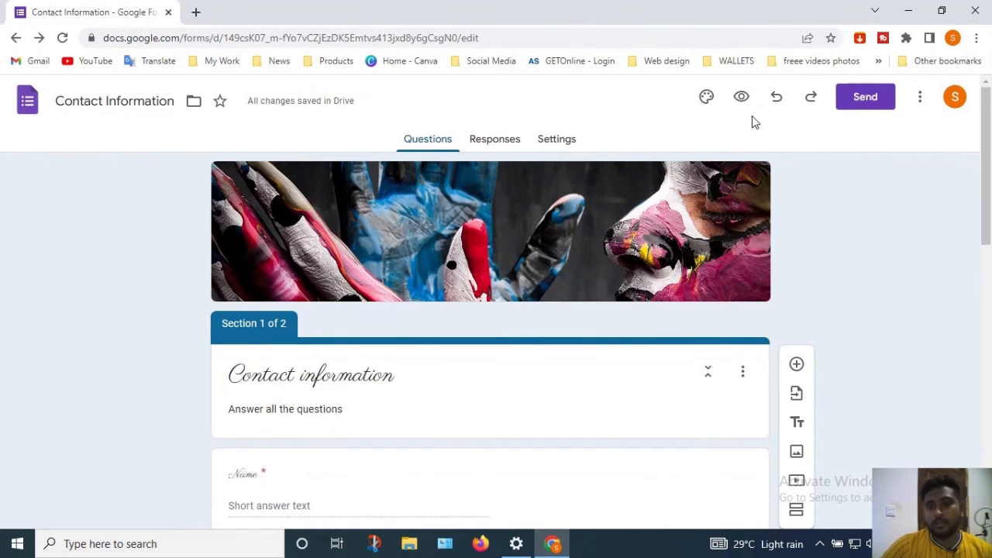
Open the Send dialog and select the form's embed HTML code
click(879, 104)
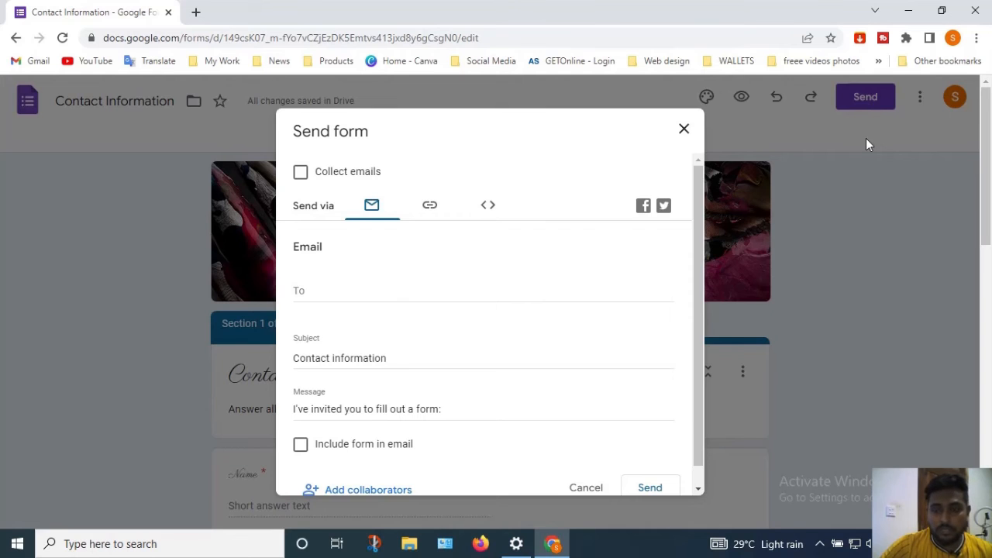
click(685, 130)
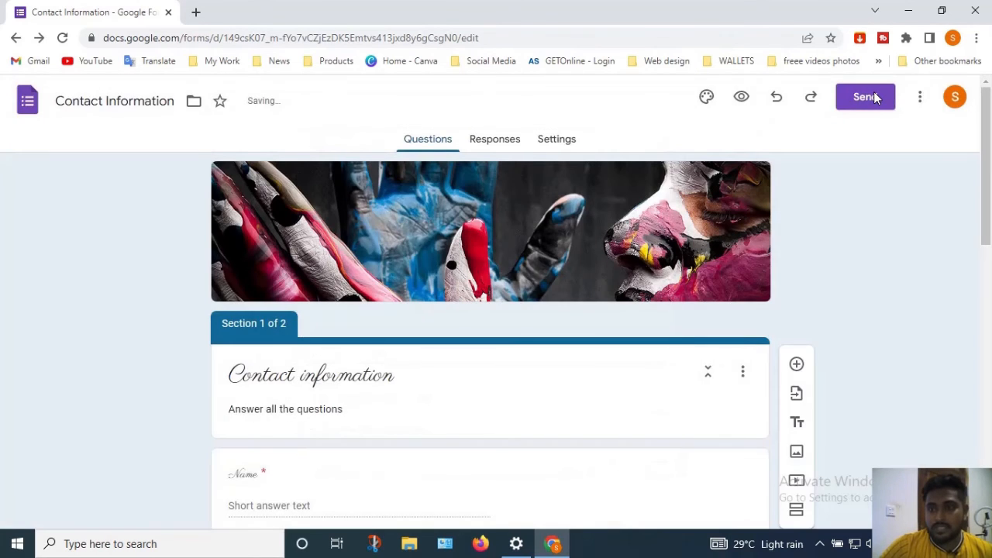
click(874, 98)
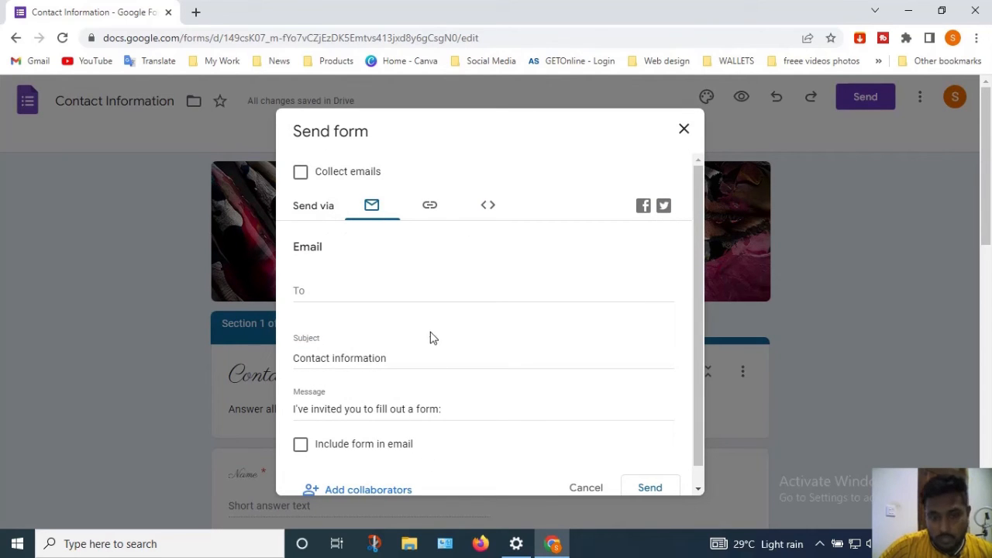
click(491, 214)
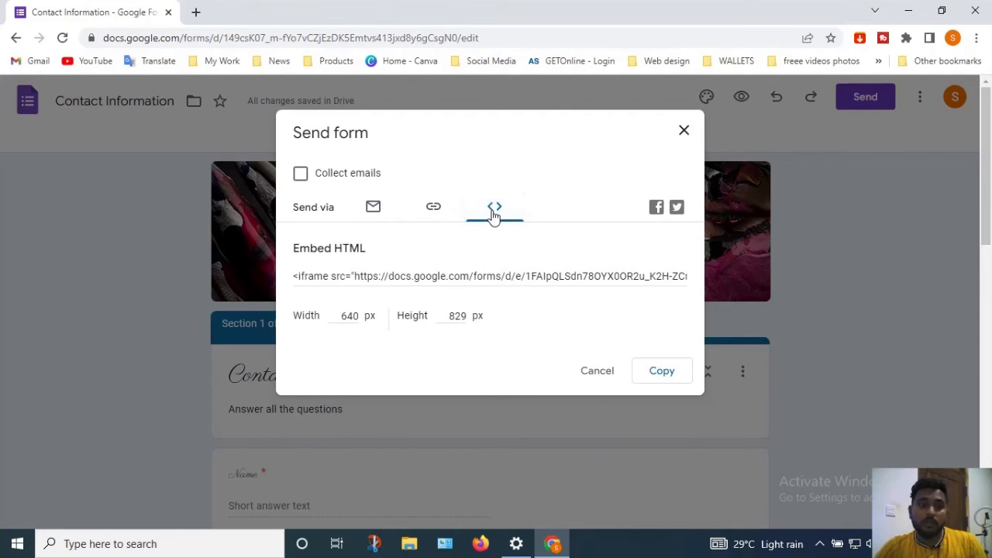
click(381, 275)
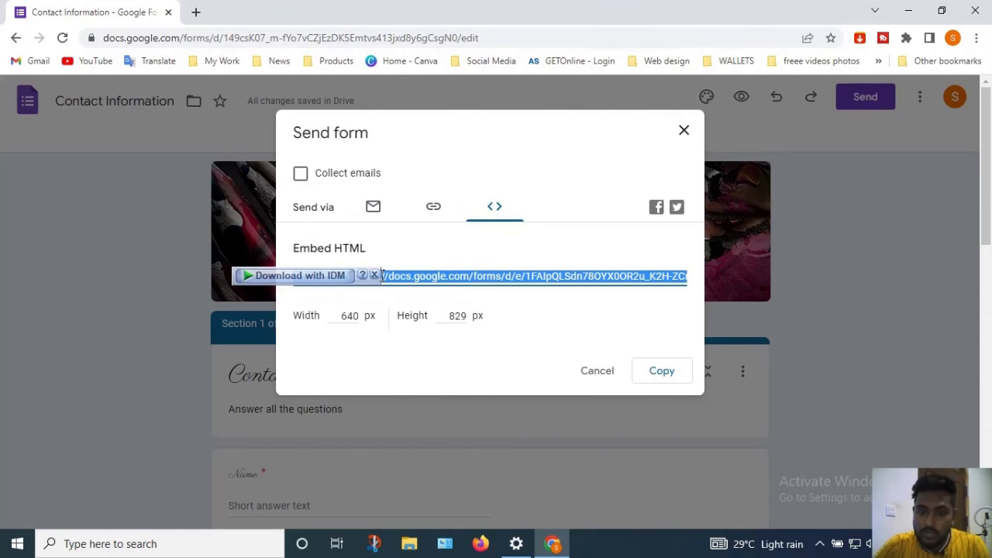
Copy the form's shareable link to the clipboard and close the Send dialog
click(432, 210)
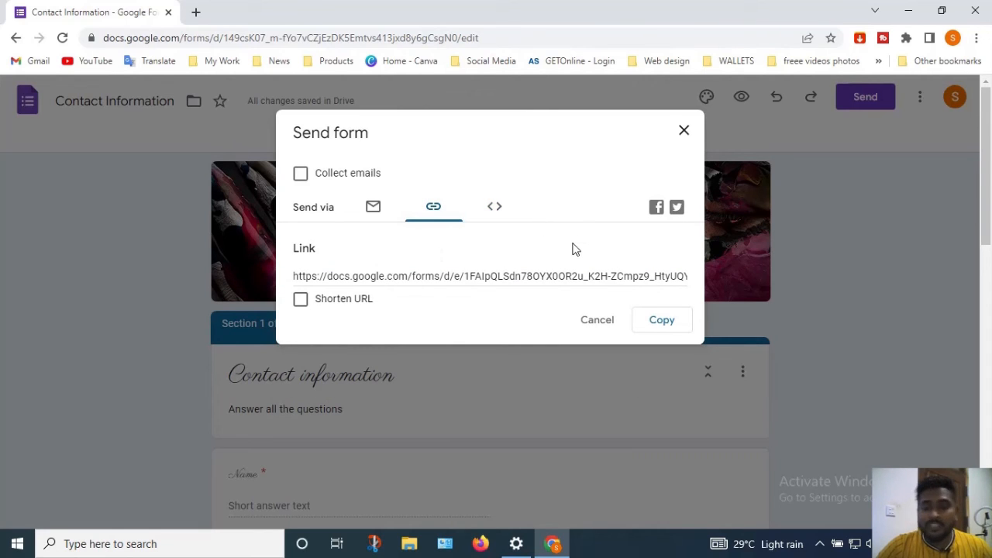
click(544, 283)
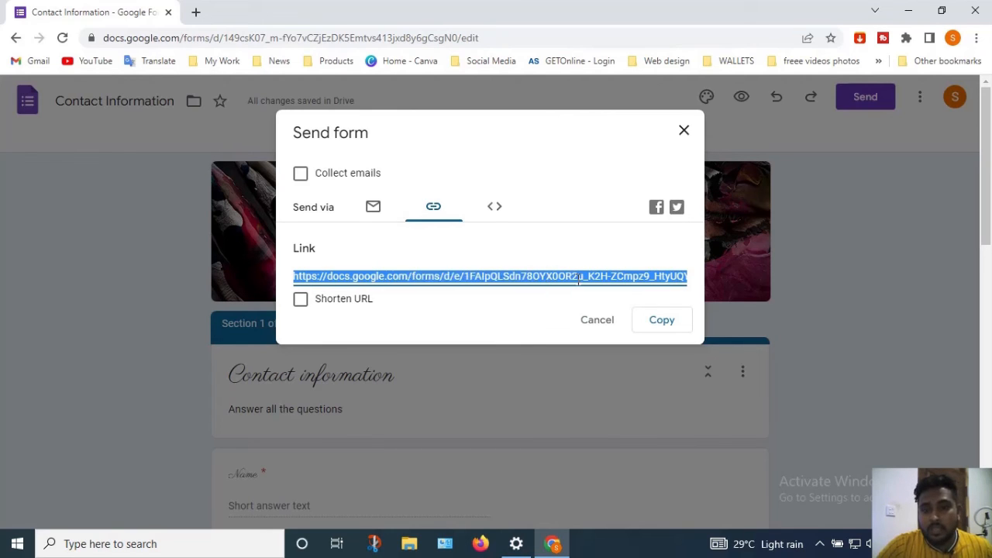
click(661, 324)
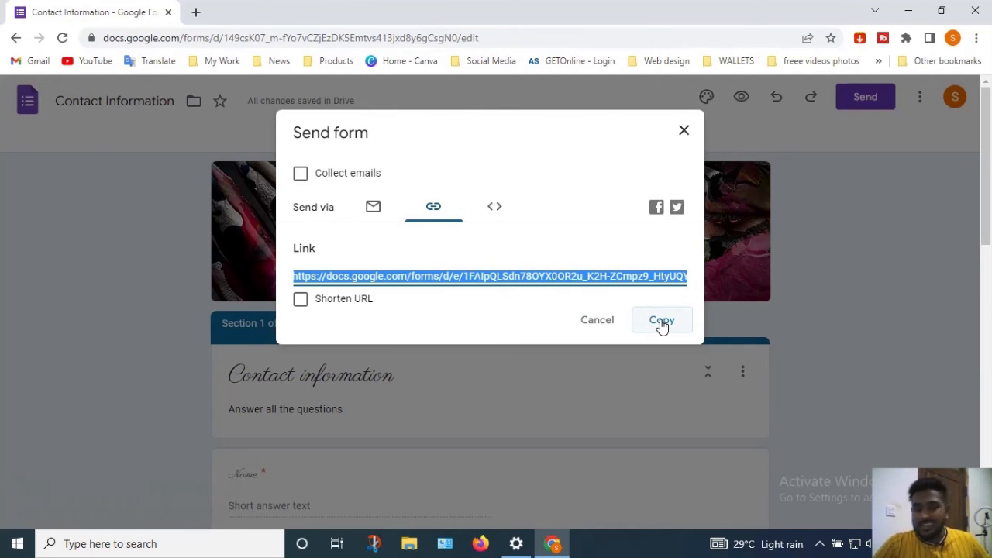
click(683, 132)
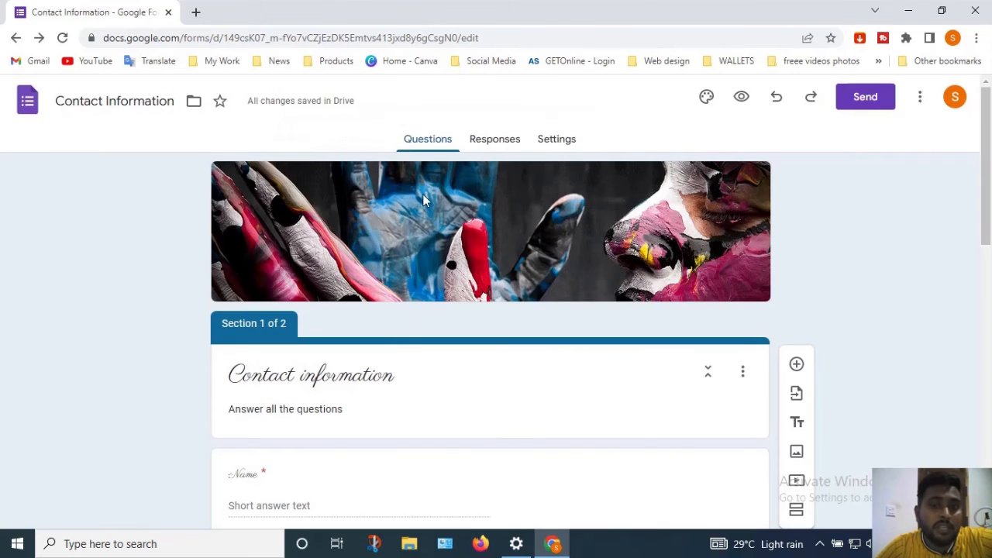
Link the form's responses to a new 'Contact Information (Responses)' spreadsheet
click(497, 146)
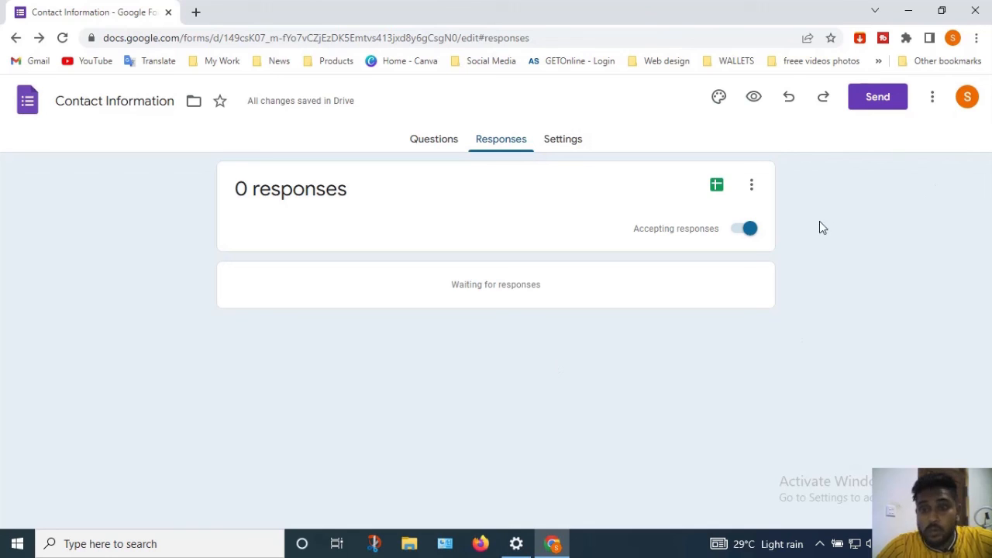
click(717, 186)
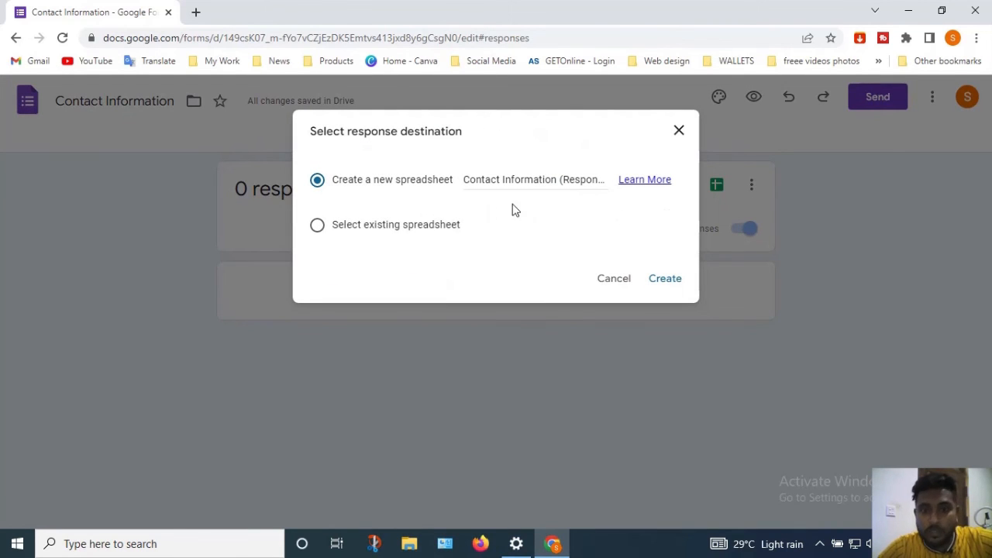
click(653, 282)
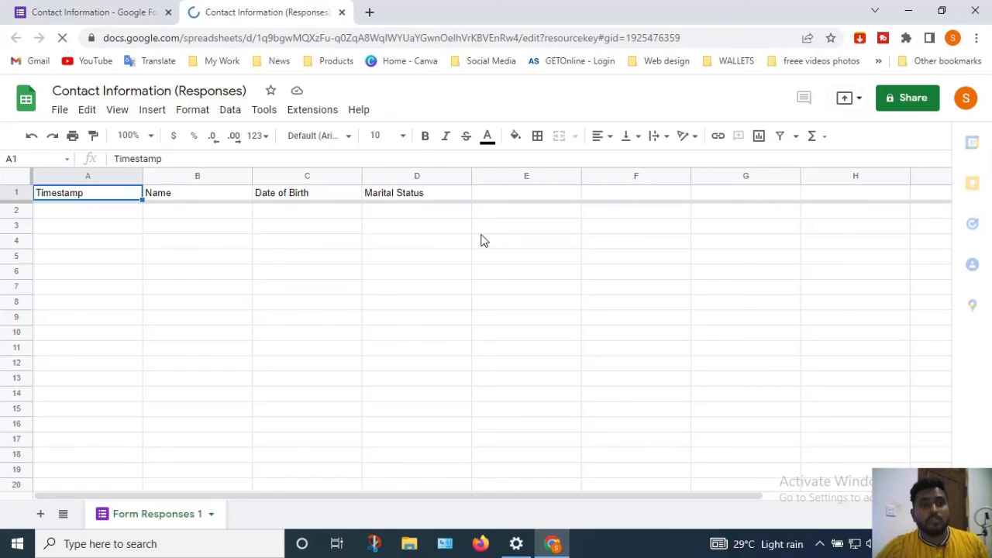
Close the responses spreadsheet and navigate back to an untitled blank form
click(342, 12)
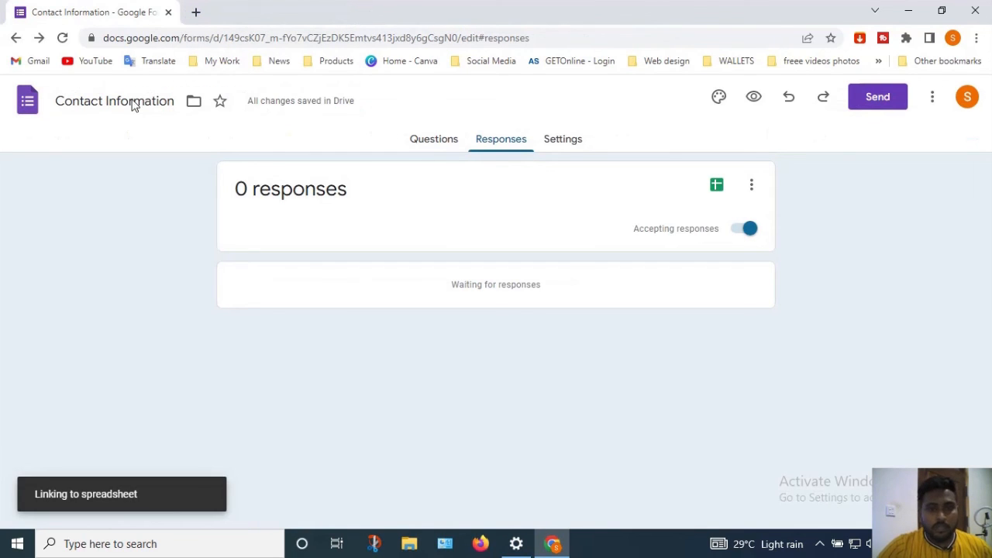
click(14, 38)
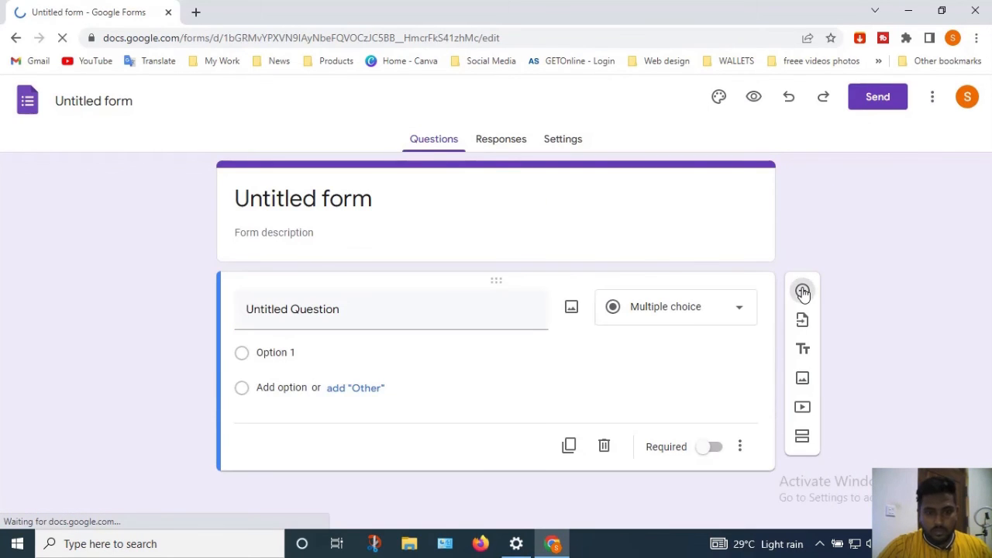
Add a second question and a second section to the form, dismissing the reuse-questions tip
click(803, 292)
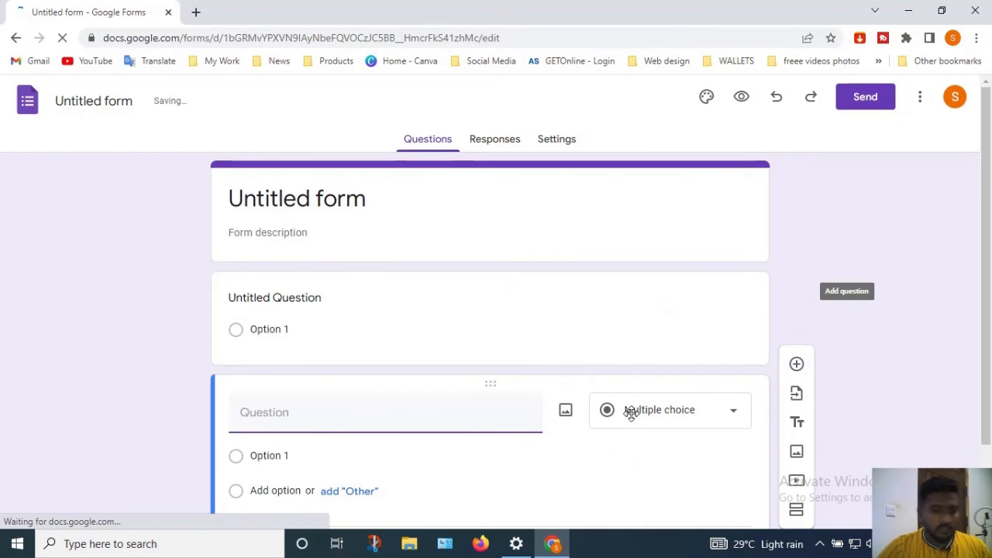
drag(989, 327, 989, 393)
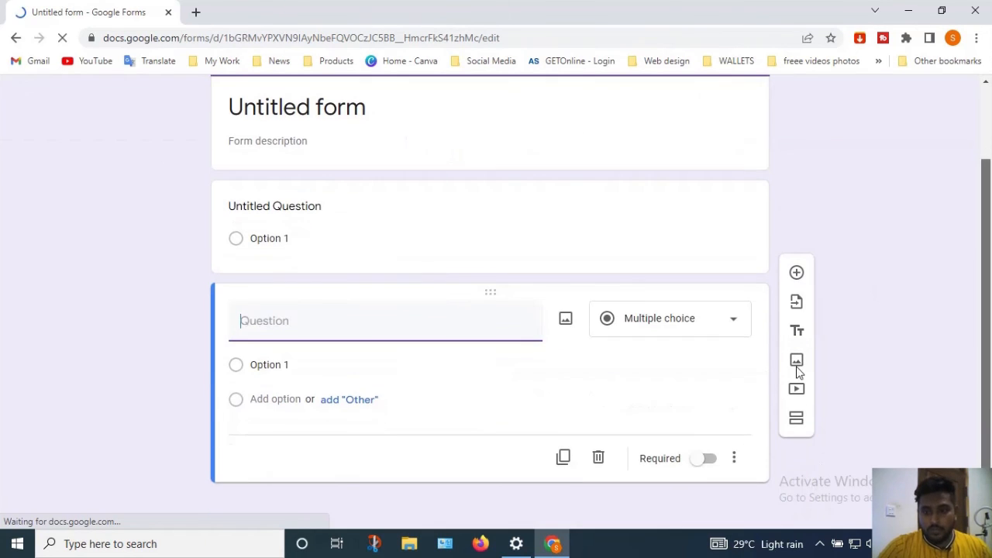
click(797, 449)
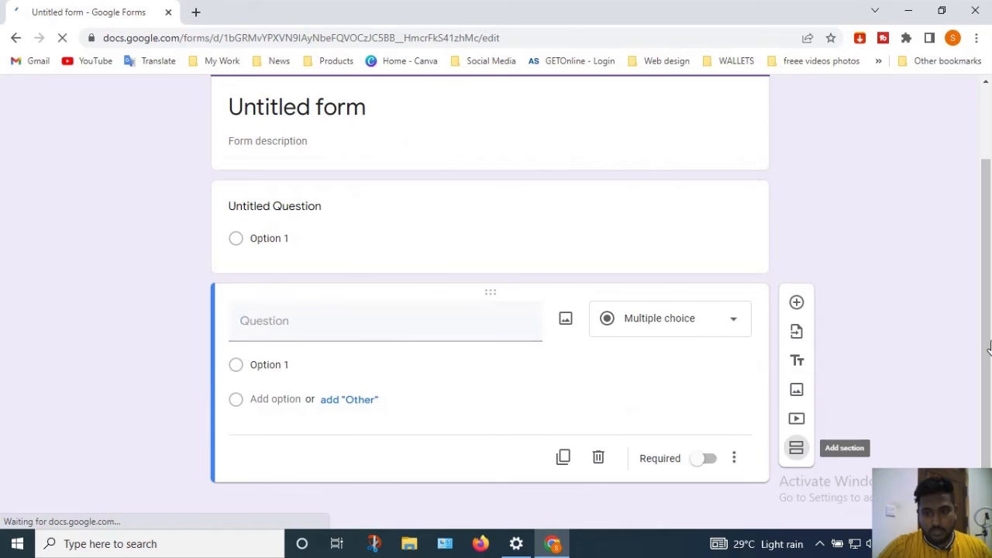
scroll(989, 465, up, 3)
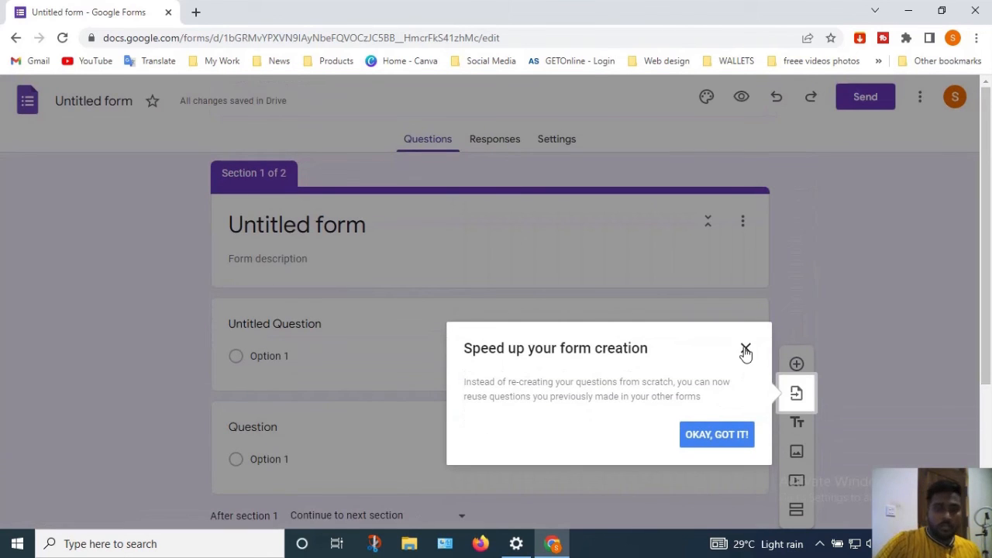
click(744, 350)
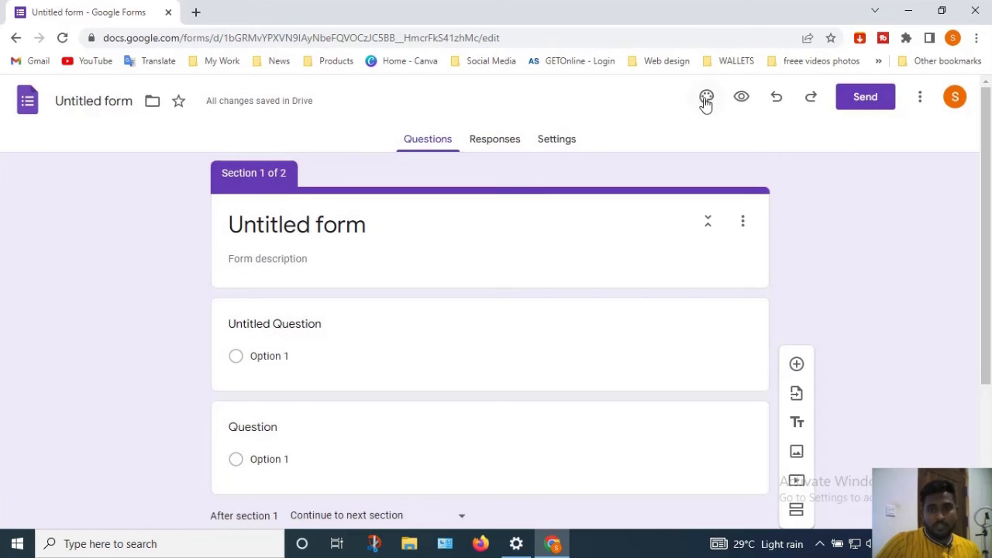
Set a colourful candy header image, giving the form a coral theme
click(706, 99)
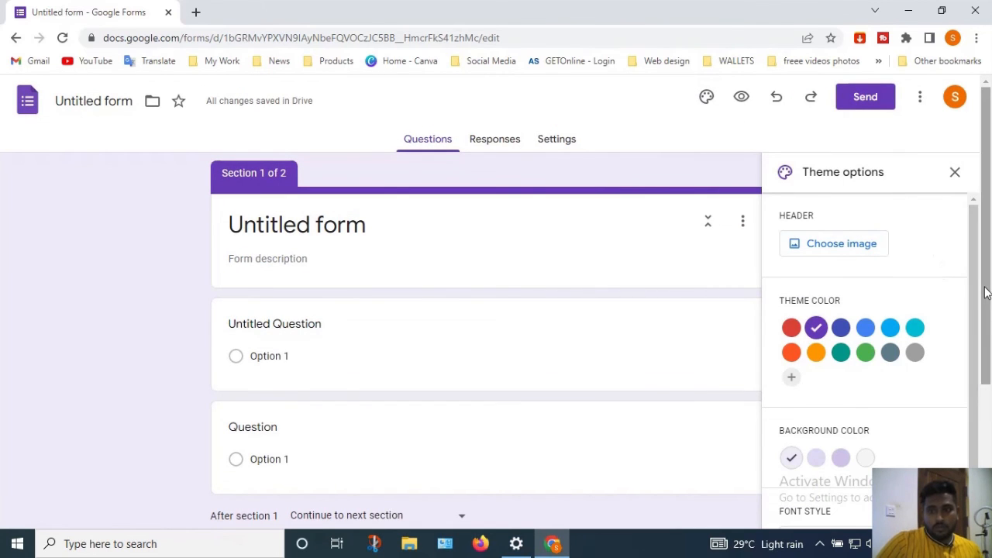
click(868, 245)
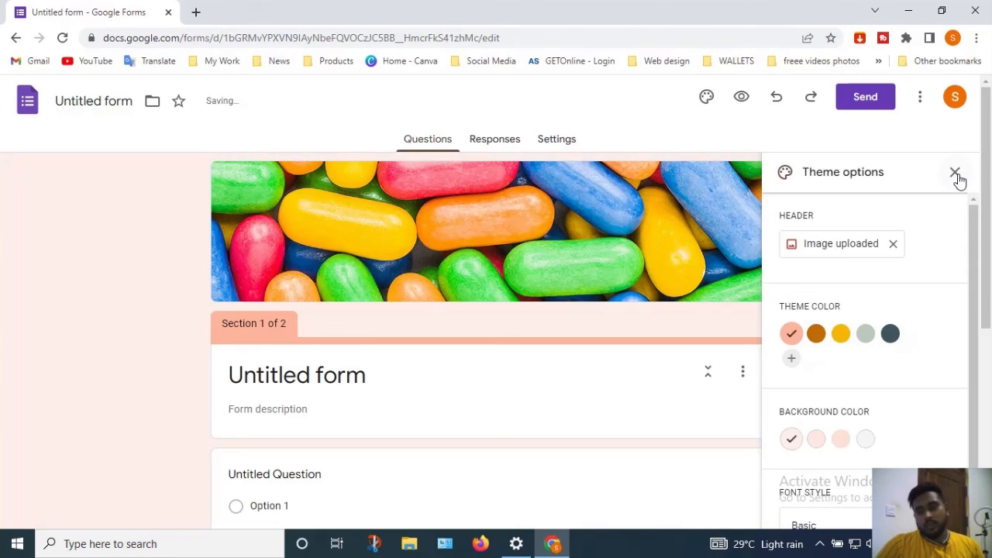
click(955, 172)
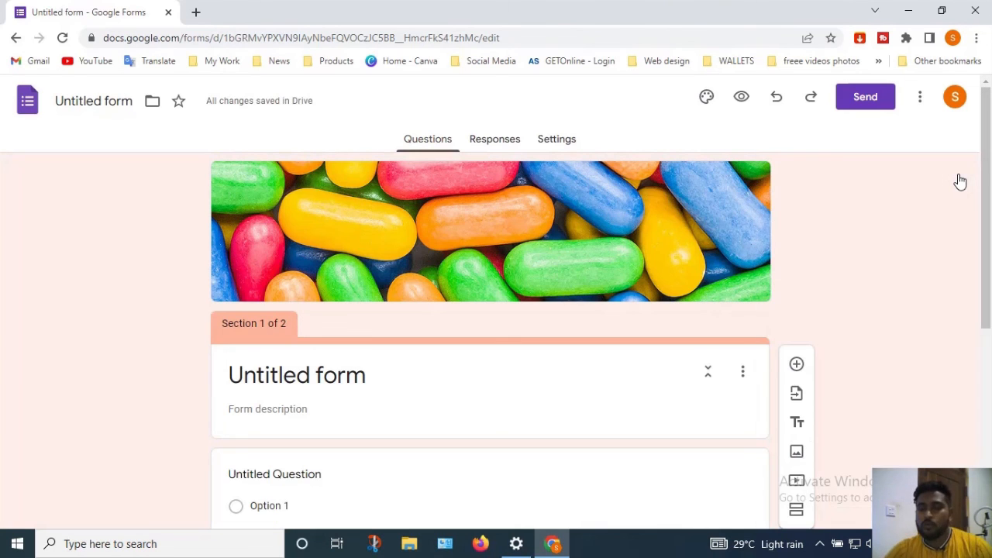